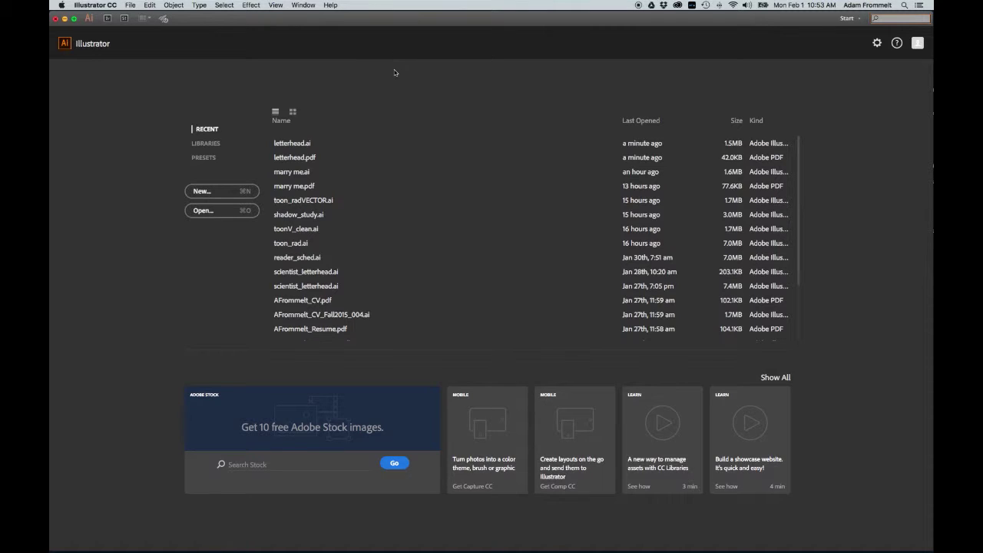
Step: Start a new document using the Print profile, one artboard and Letter size
click(131, 5)
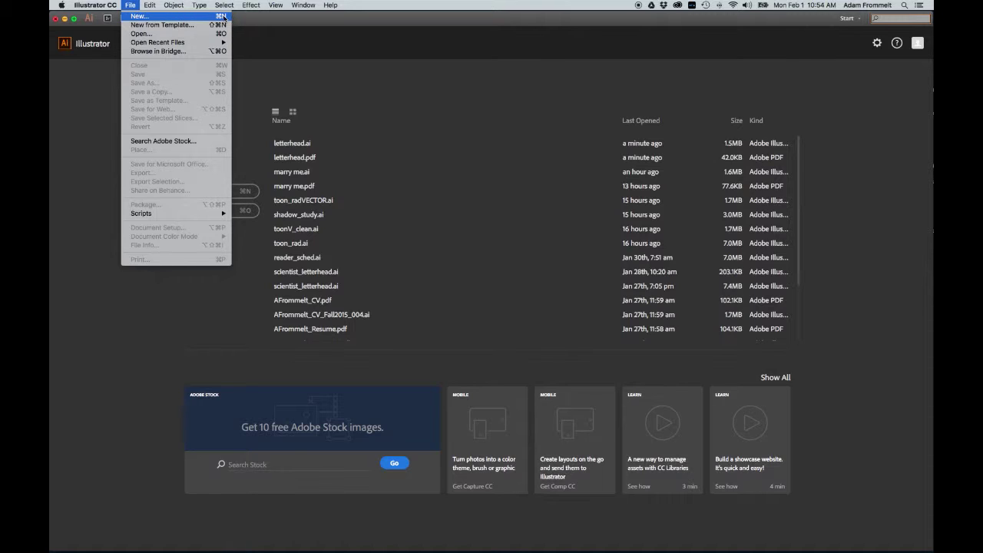
click(229, 17)
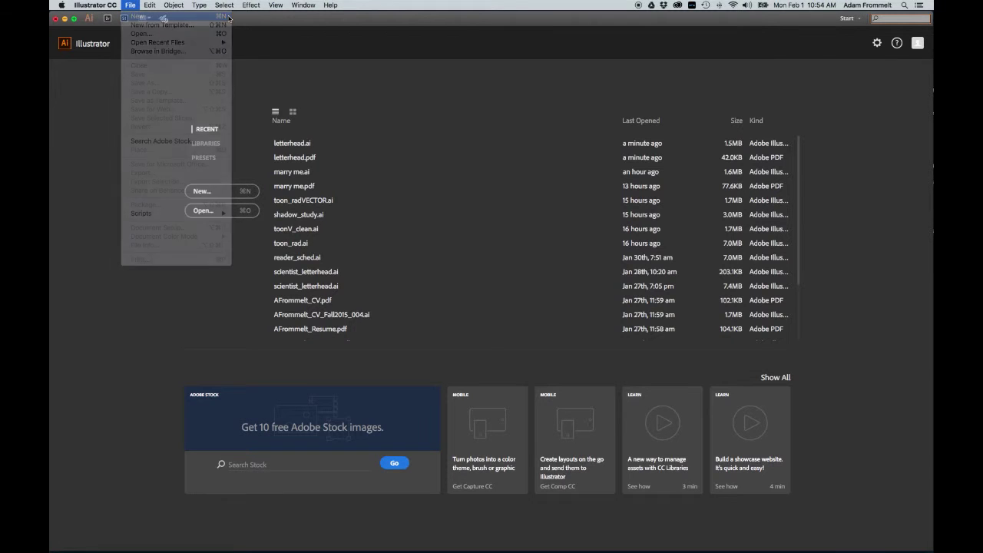
drag(433, 58, 436, 36)
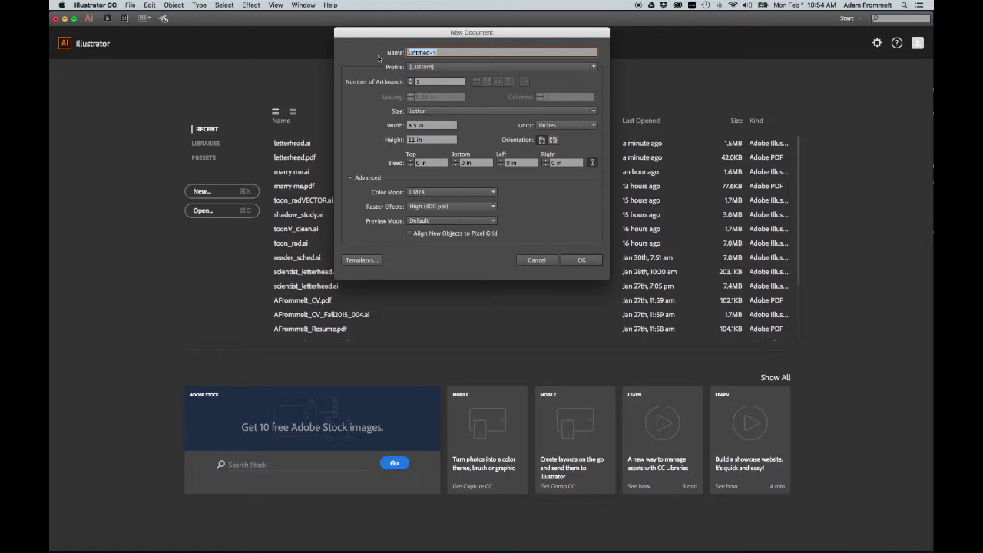
click(453, 67)
click(454, 91)
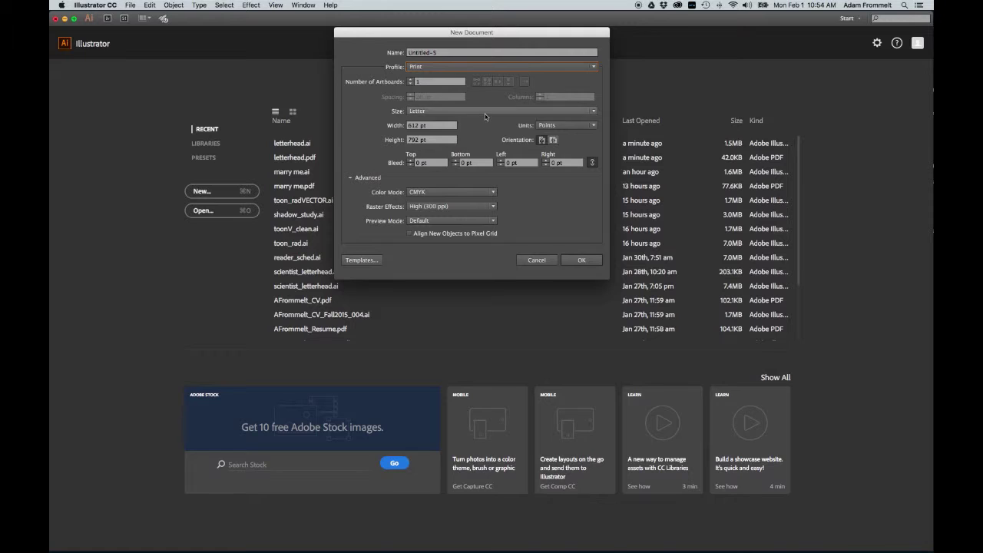
click(485, 112)
click(482, 133)
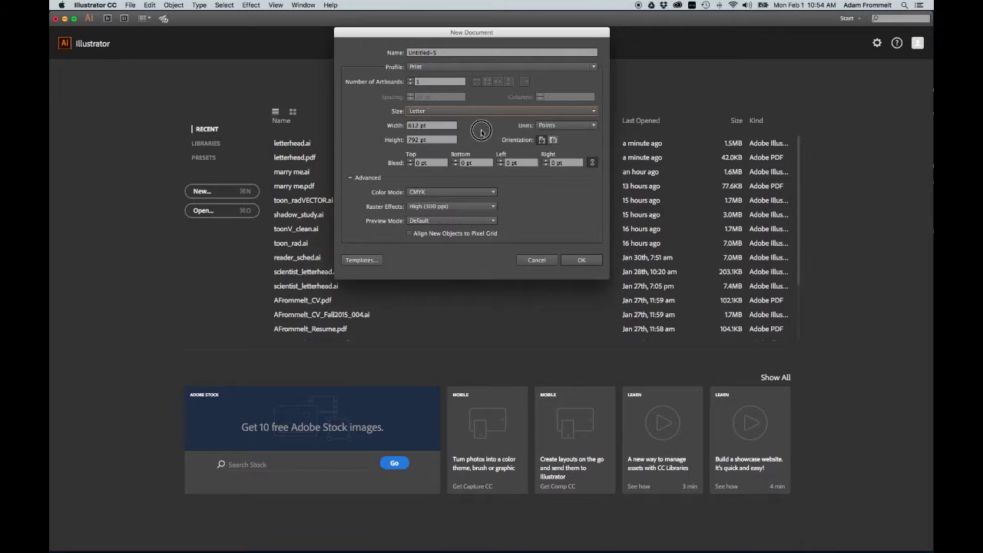
Step: Set the new document's units to inches, collapse the advanced settings and create the document
click(577, 127)
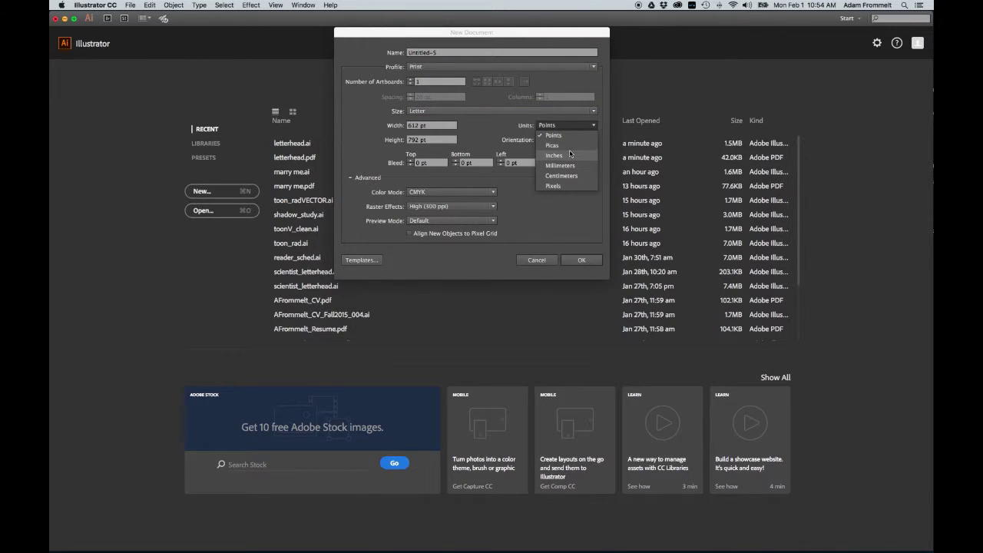
click(570, 152)
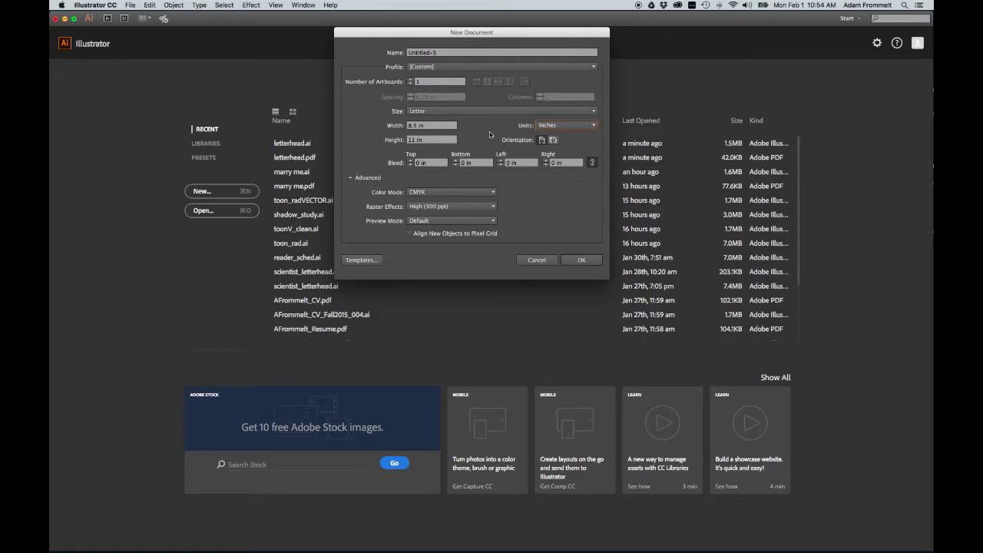
click(350, 178)
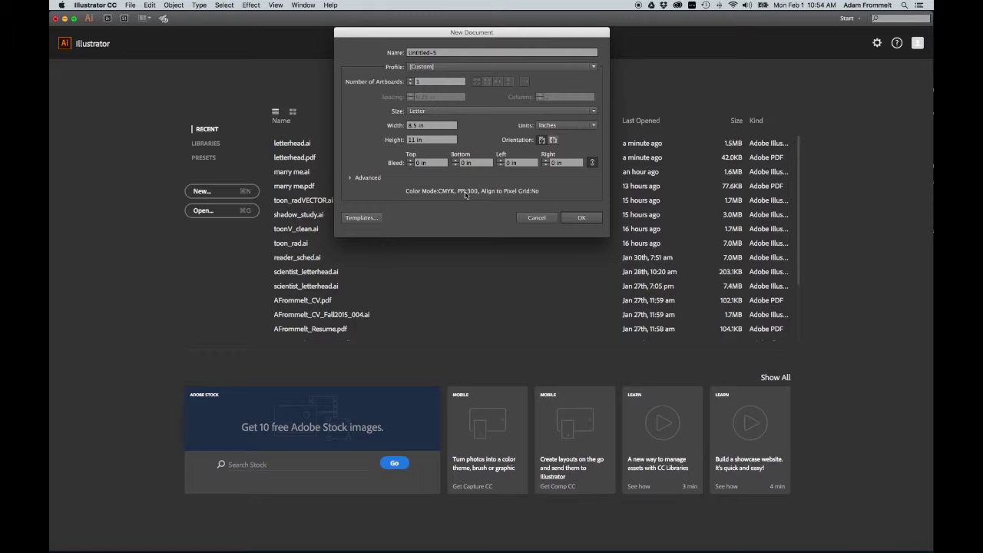
click(581, 220)
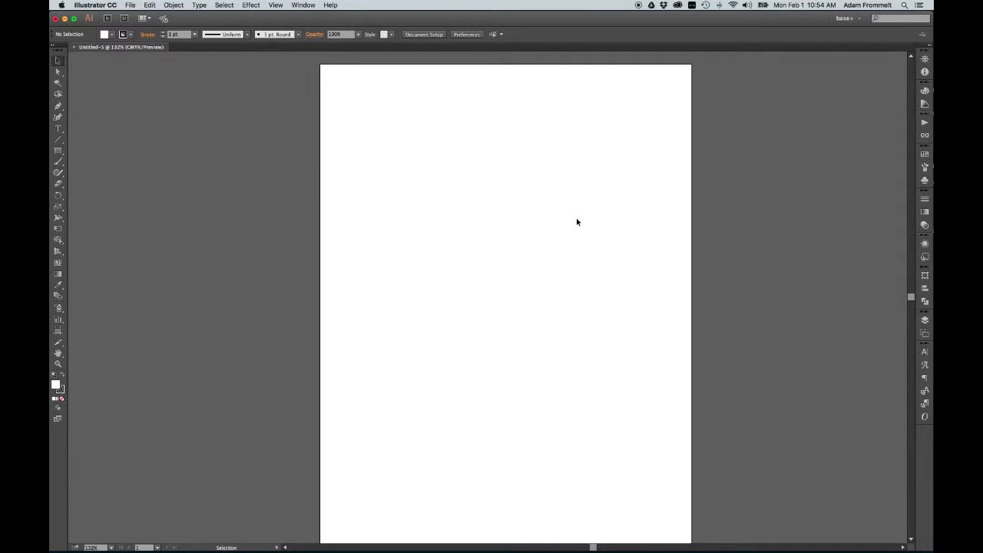
Step: Draw a rectangle about 2.55 by 1.76 in on the artboard's upper half and a narrow one about 2.94 by 0.4 in beside it
click(58, 151)
drag(364, 158, 476, 235)
drag(495, 189, 624, 206)
Step: Fill the narrow rectangle with the cyan-blue swatch
click(112, 35)
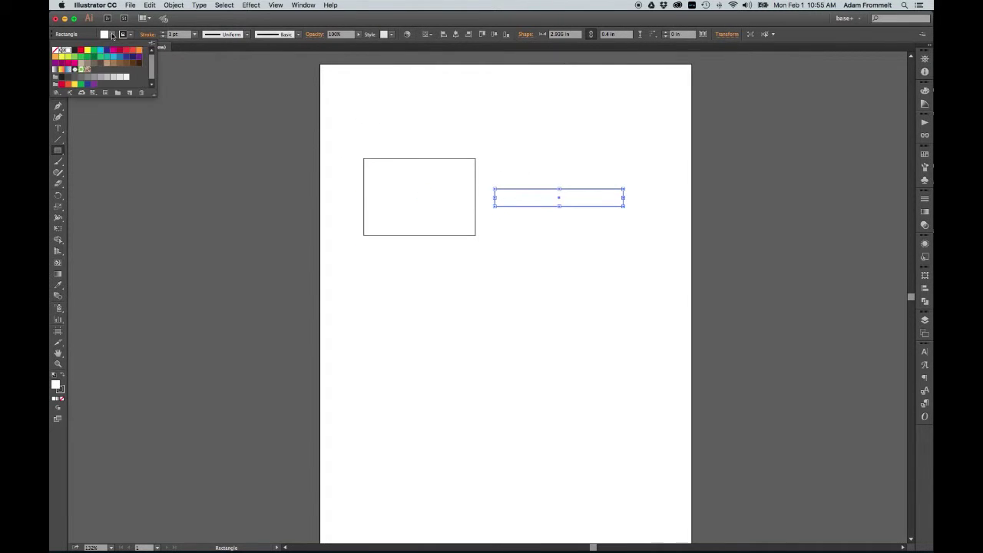
click(100, 50)
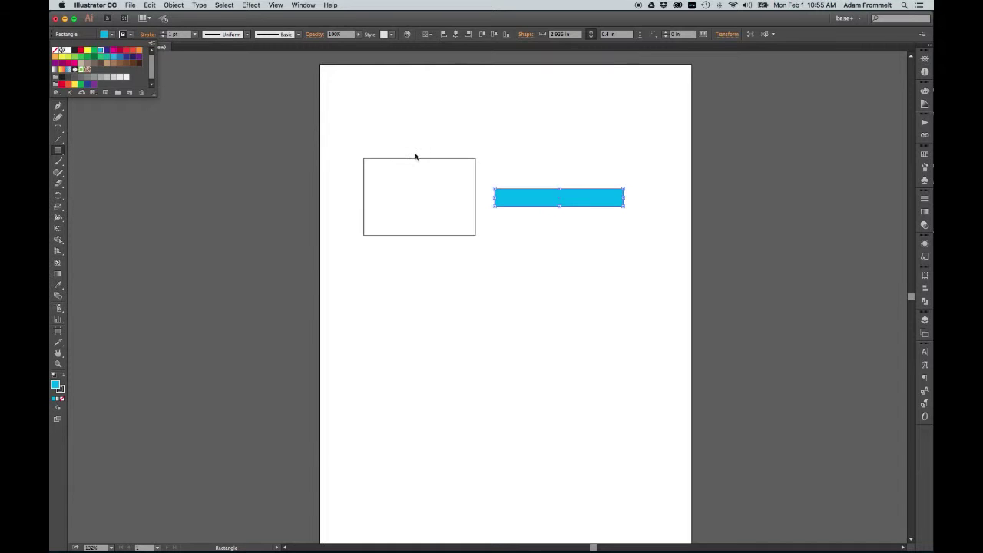
click(407, 146)
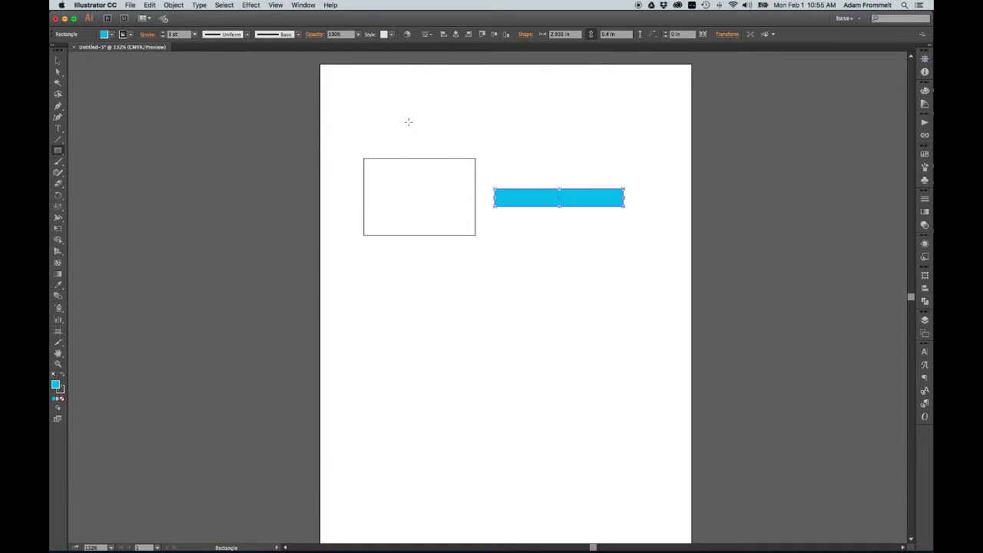
Step: Select the larger rectangle and fill it with the orange swatch
key(v)
drag(408, 126, 467, 192)
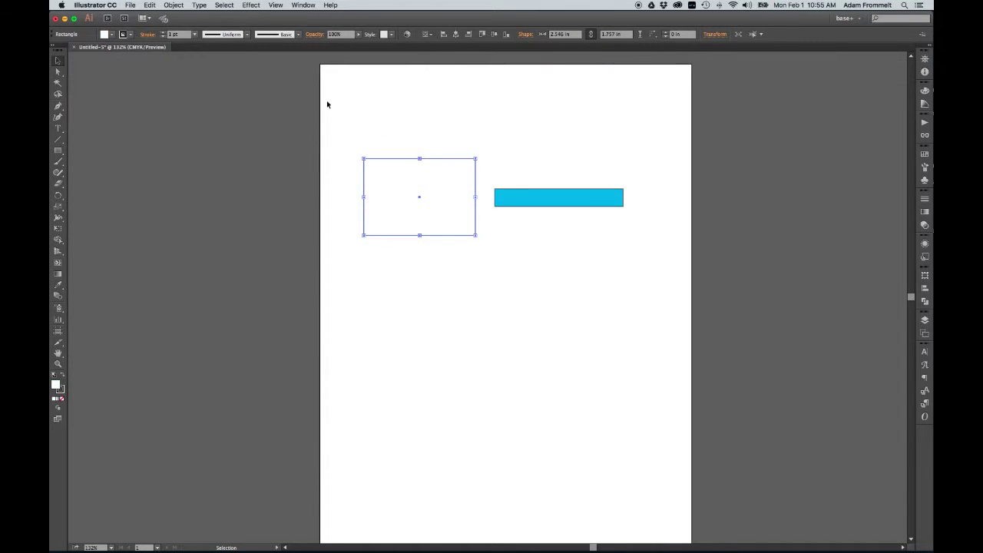
click(113, 35)
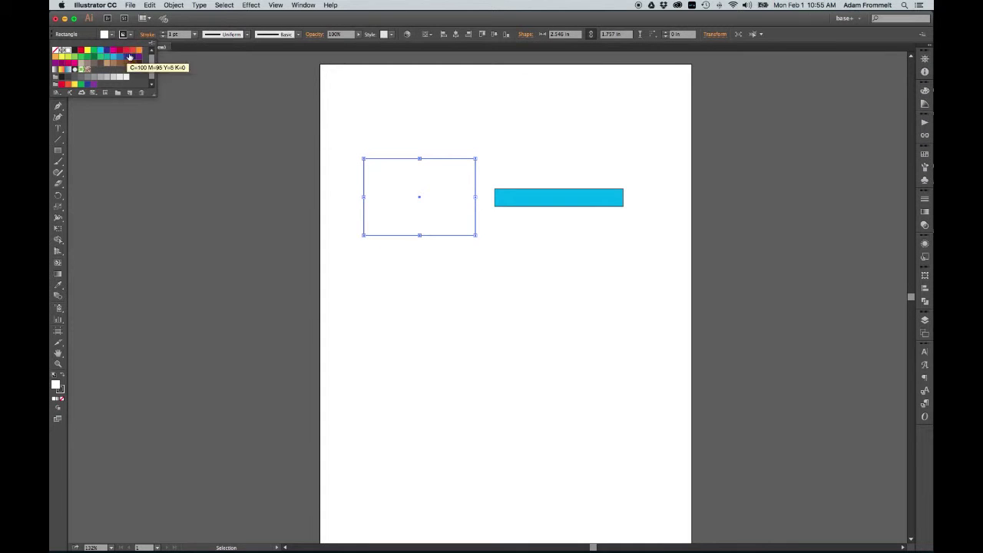
click(140, 52)
click(514, 132)
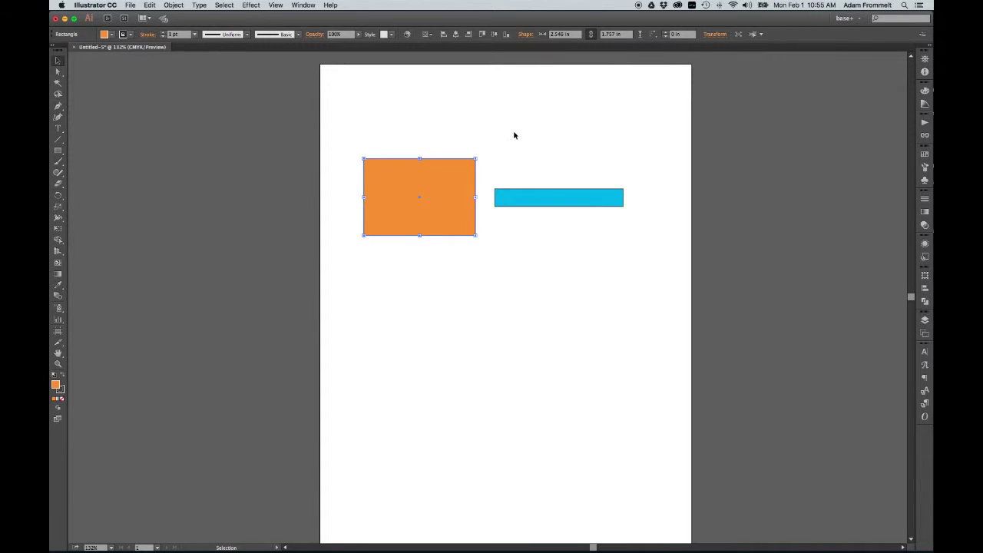
Step: Deselect all artwork and enter artboard editing from the Document Setup options
click(278, 6)
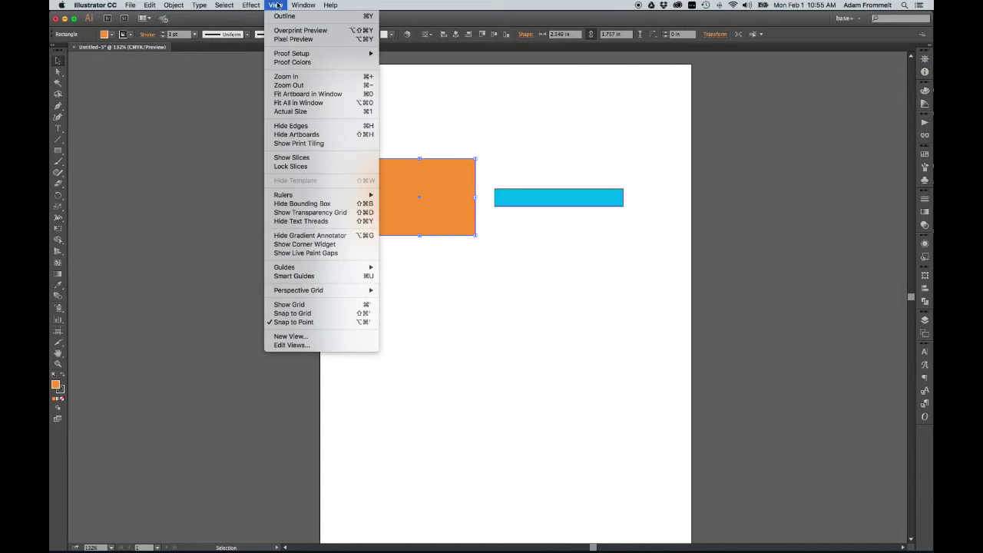
click(318, 87)
scroll(490, 147, right, 5)
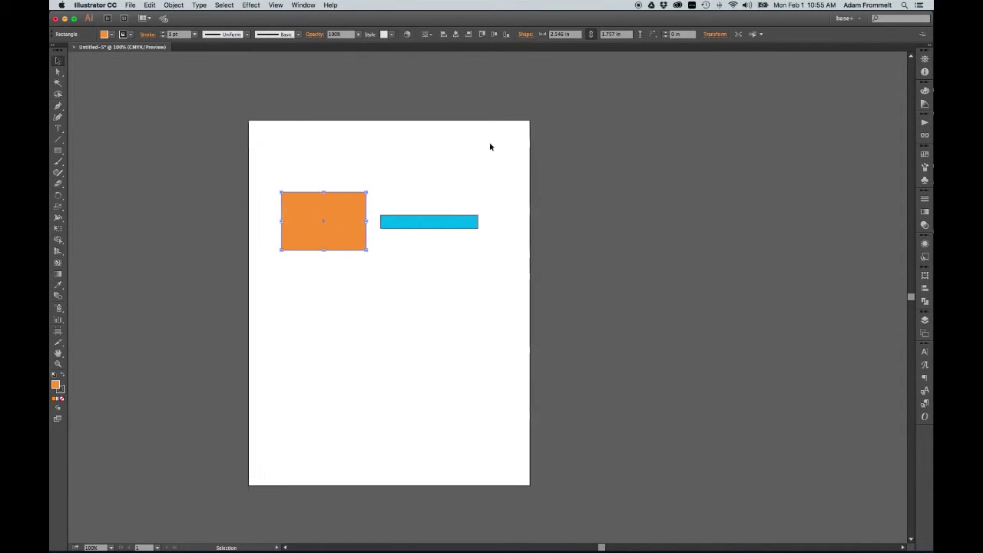
scroll(489, 146, right, 5)
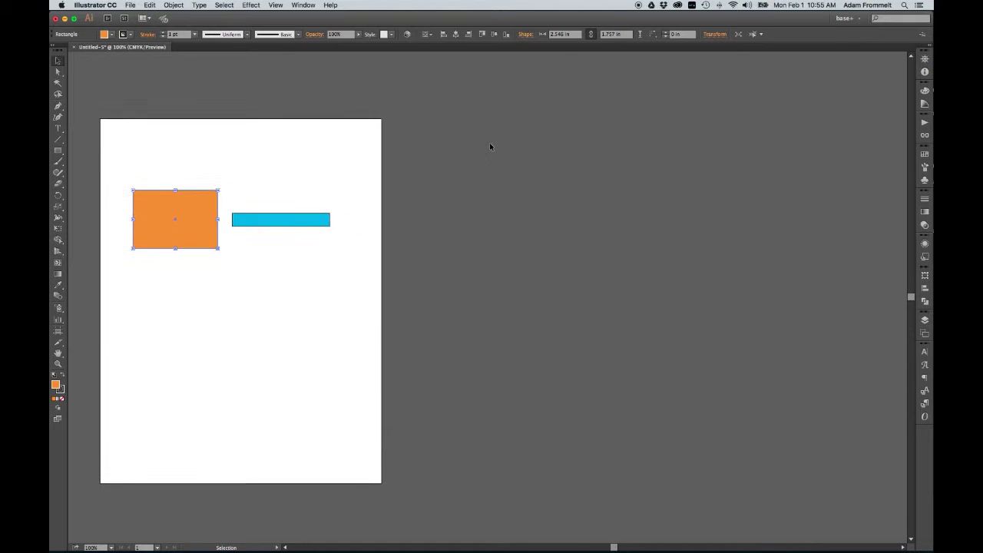
scroll(490, 147, right, 1)
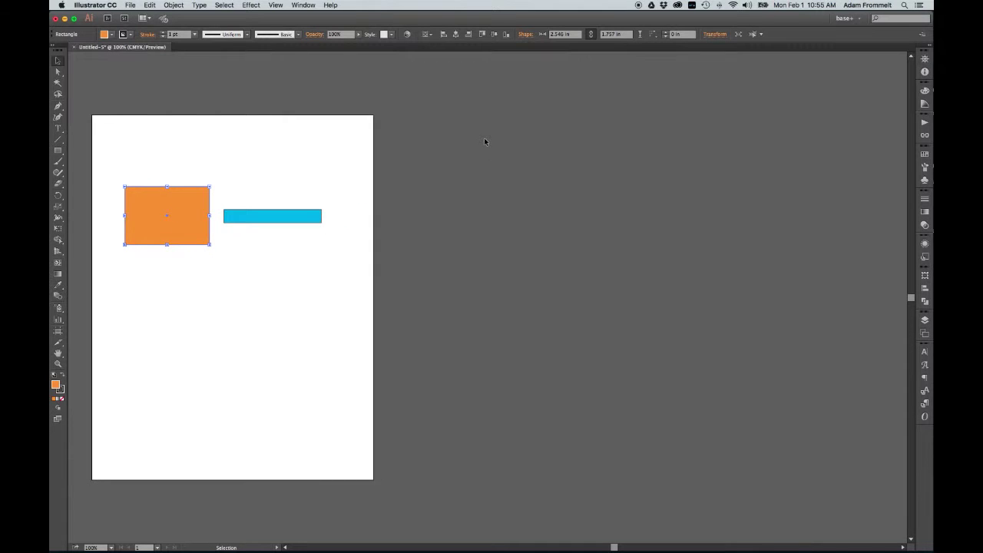
scroll(484, 141, down, 1)
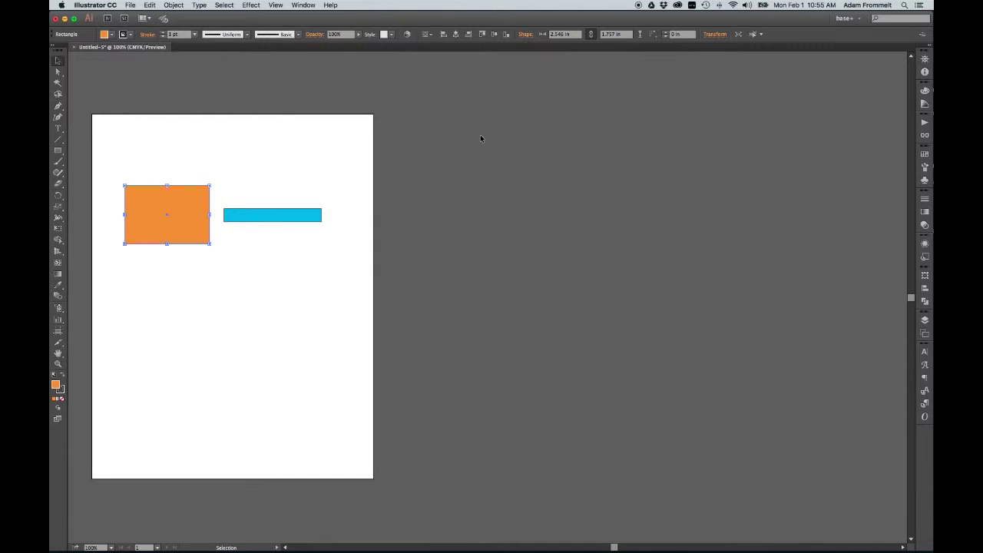
click(349, 152)
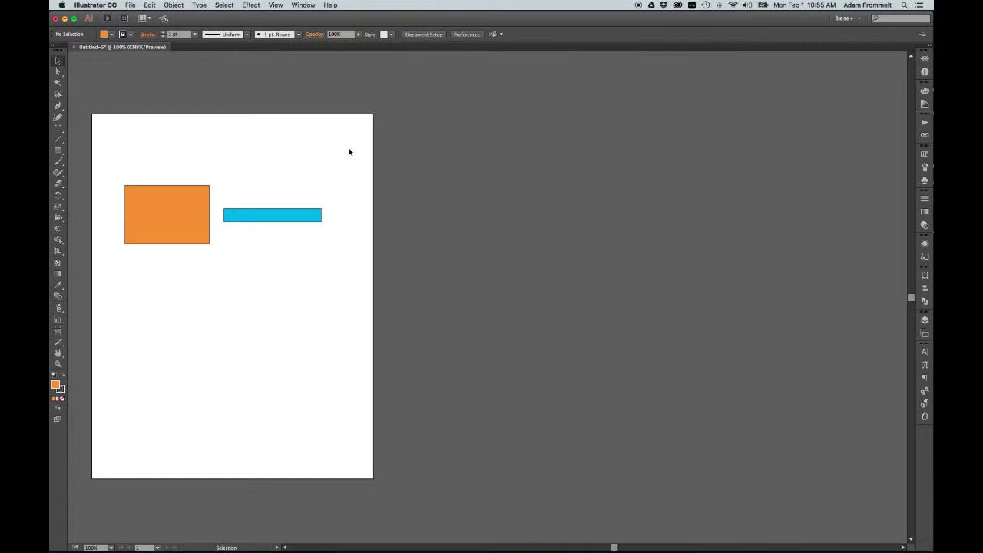
click(434, 35)
drag(454, 74, 475, 65)
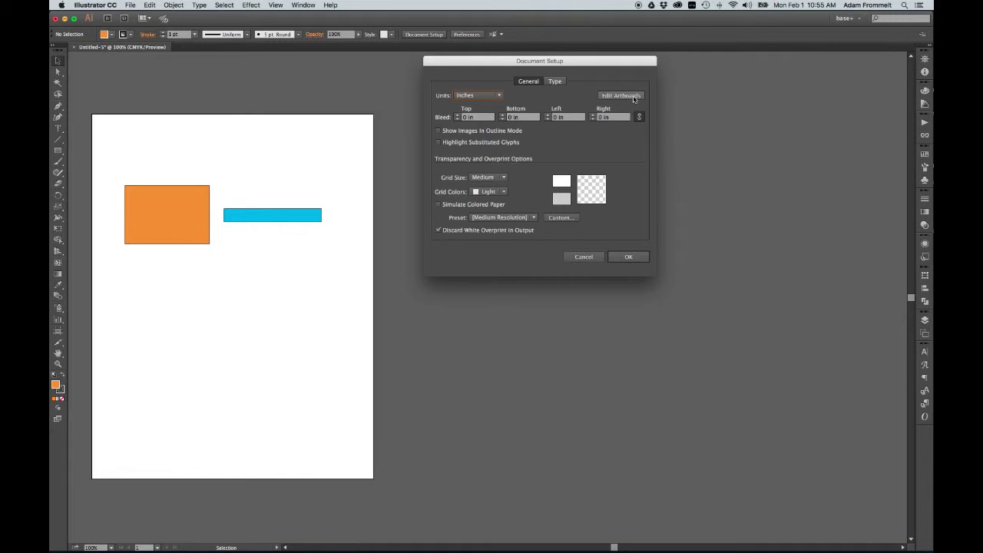
click(634, 96)
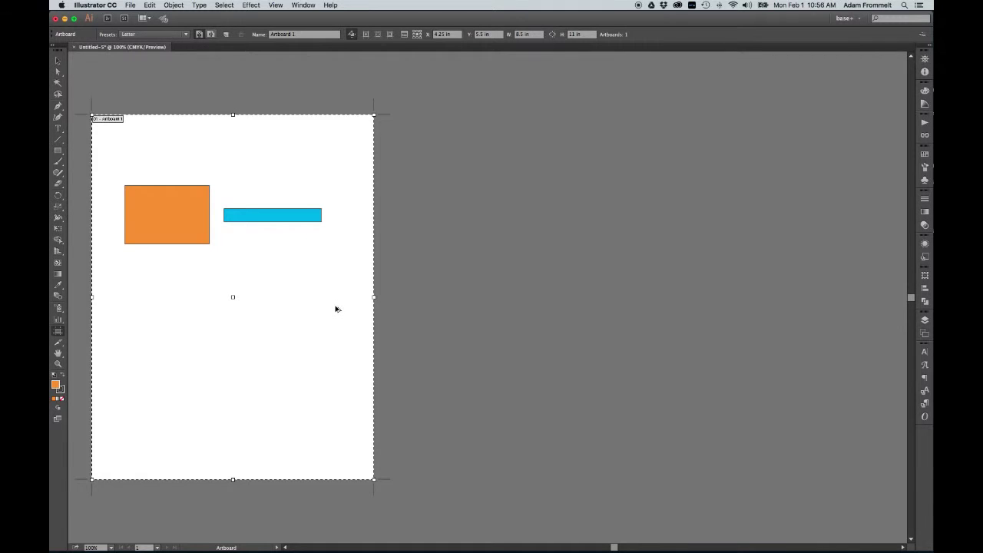
Step: Duplicate the Letter artboard together with its two rectangles, placing the copy to the right of the original
drag(336, 311, 648, 308)
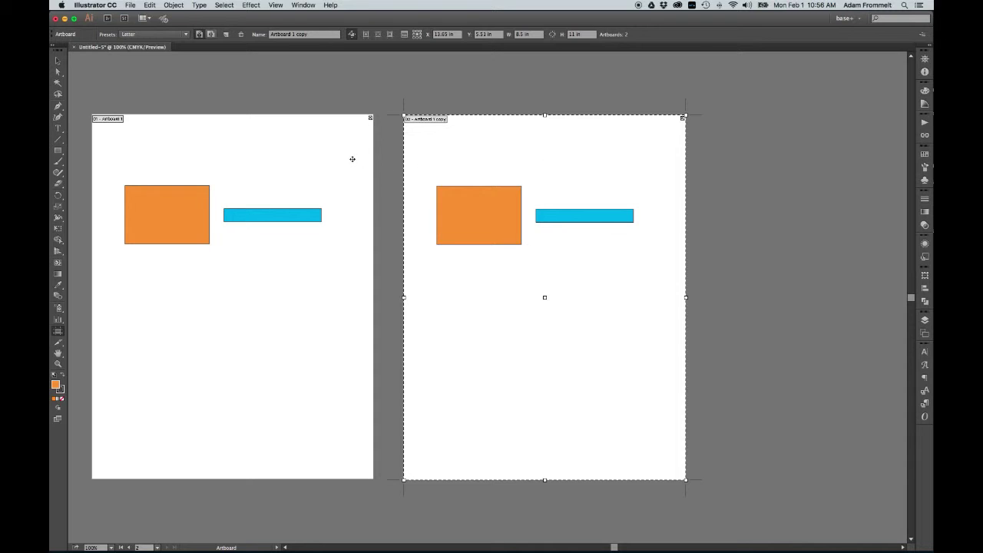
click(252, 153)
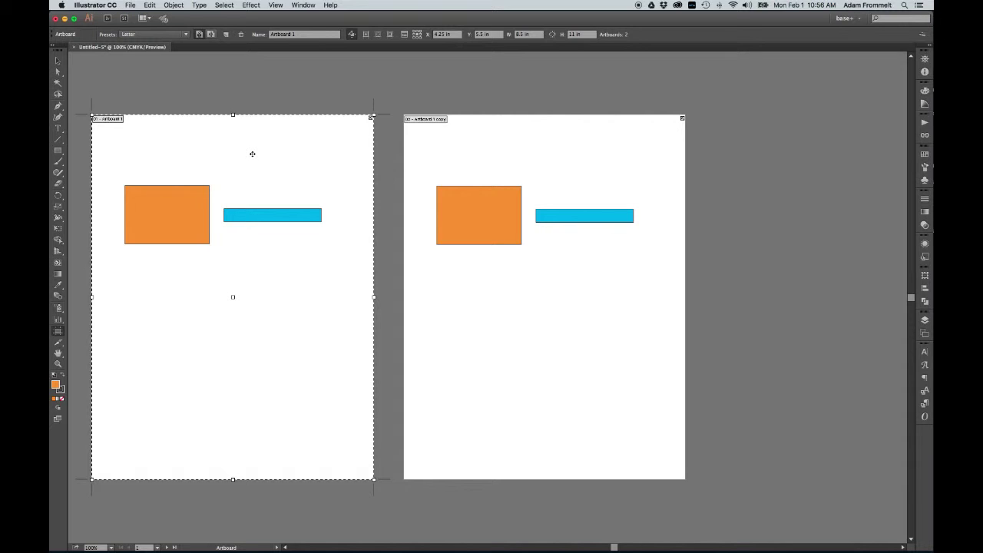
click(471, 157)
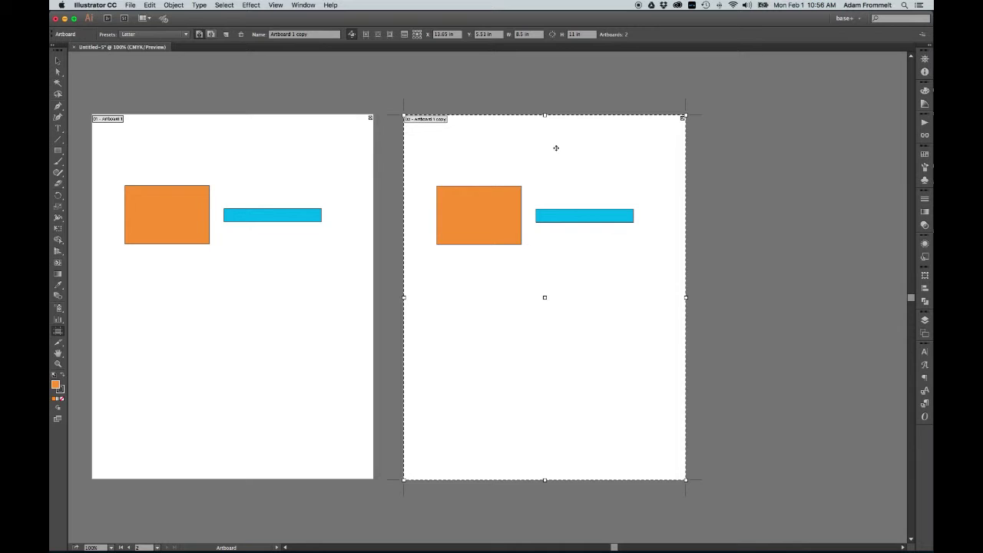
Step: Add a new blank Letter-size artboard to the right of the duplicated artboard, aligned with its upper edge
scroll(736, 144, right, 5)
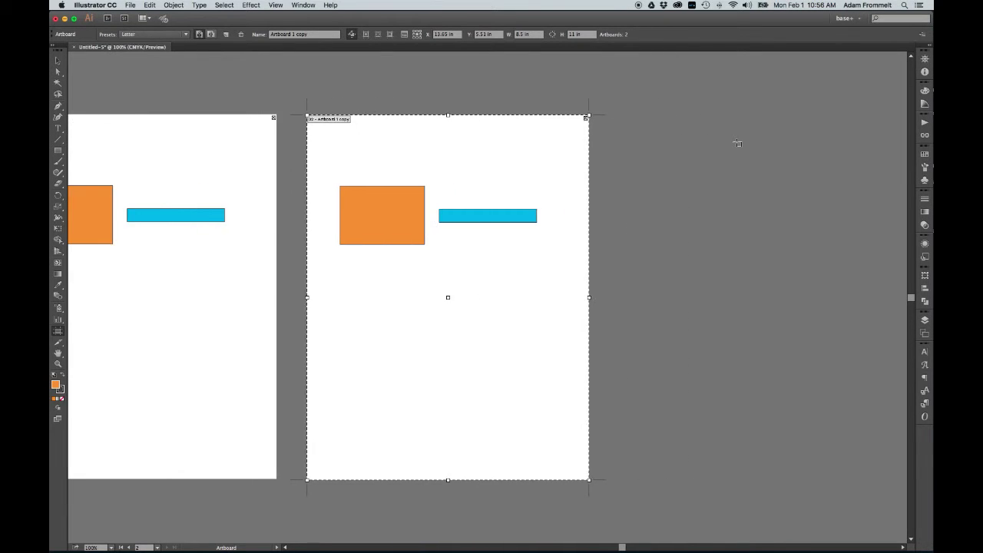
scroll(738, 143, left, 1)
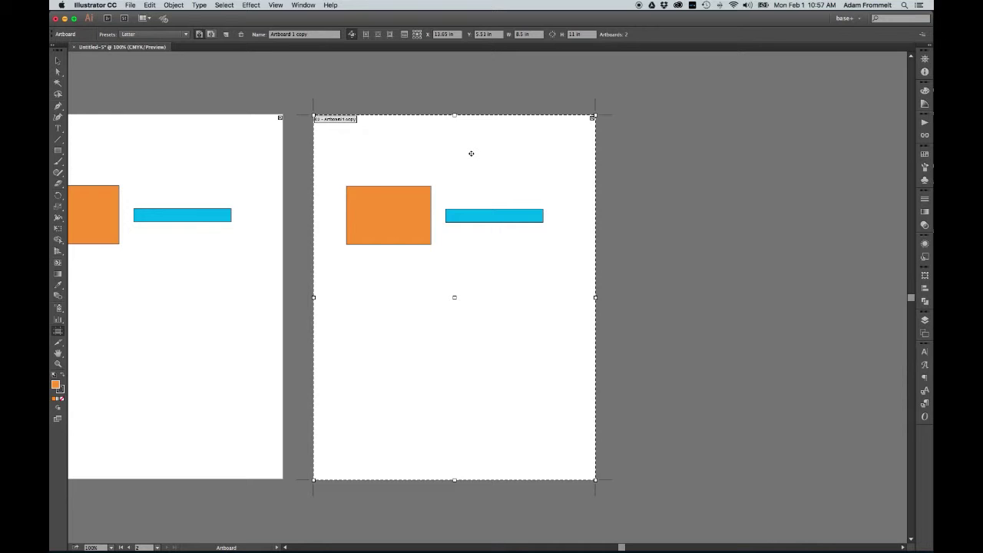
click(226, 34)
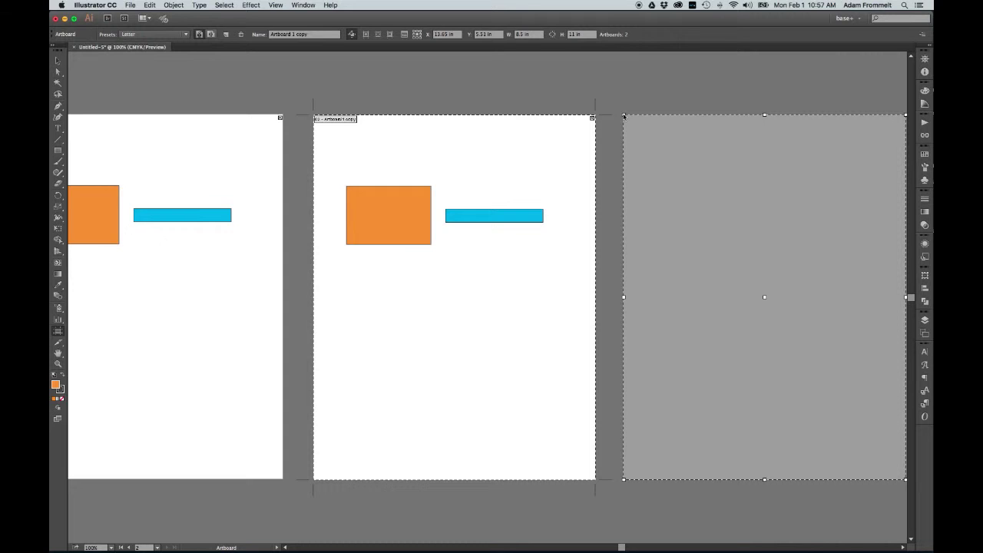
click(624, 117)
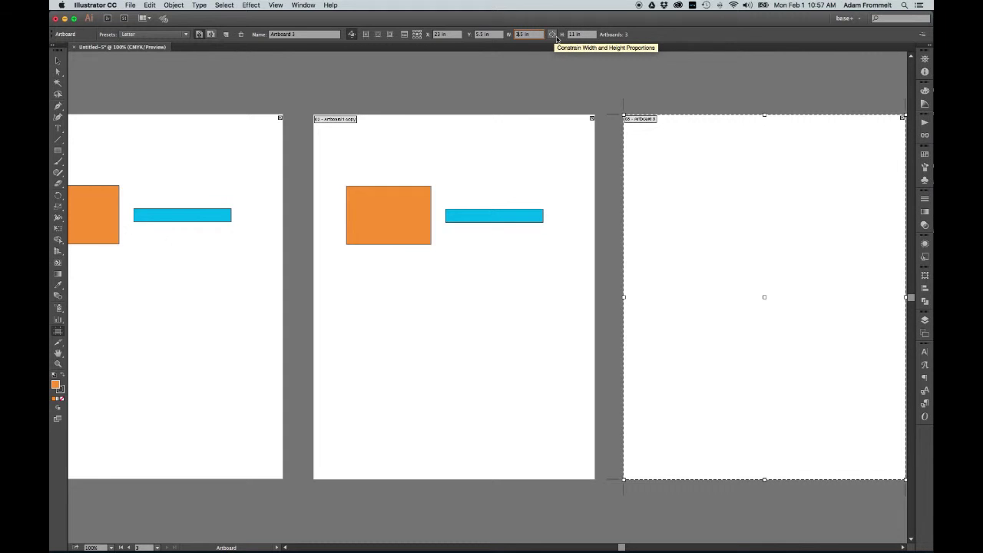
Step: Resize the new blank artboard to 3.5 in wide by 2 in high
text(3.5)
key(Tab)
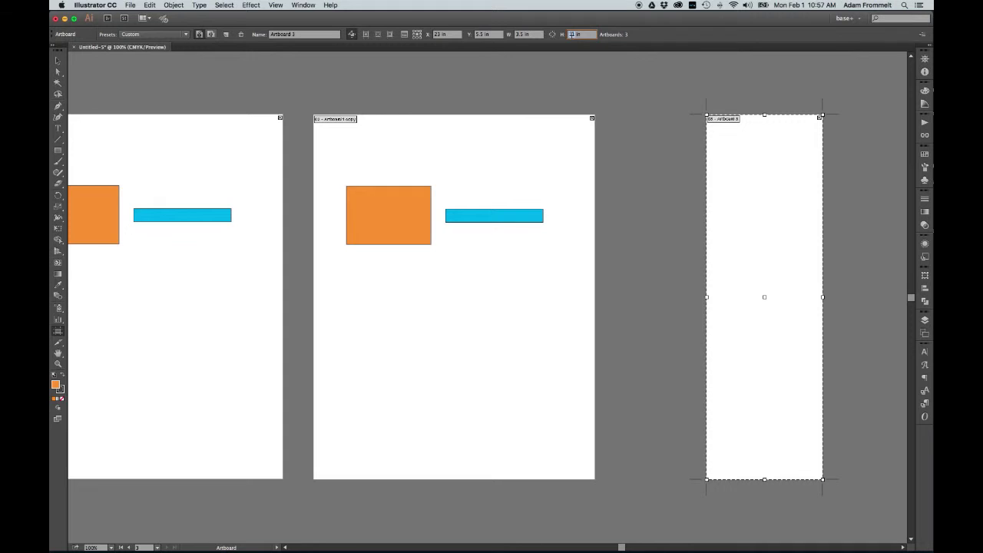
text(4)
key(Return)
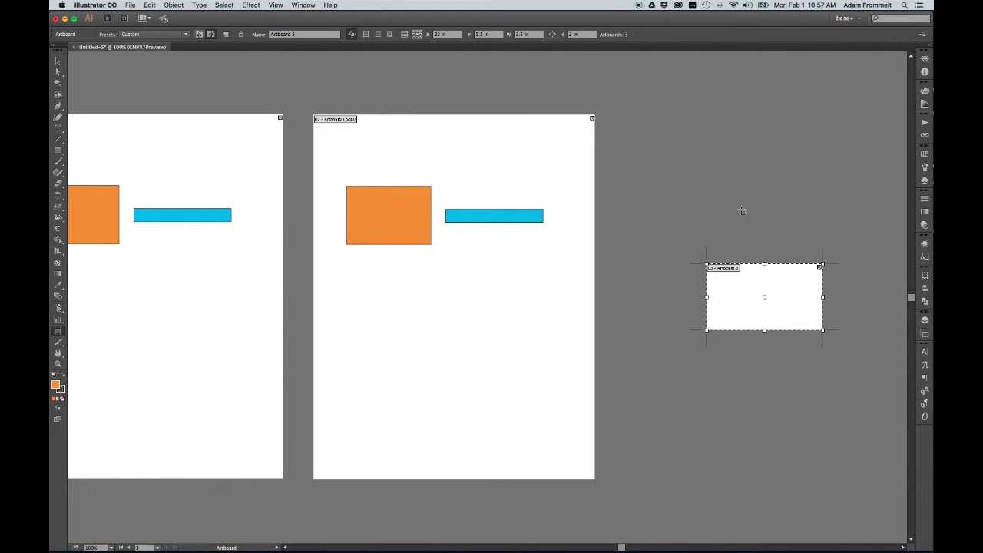
Step: Move the 3.5 by 2 in artboard up beside the second Letter artboard and place a duplicate directly below it
drag(772, 300, 661, 169)
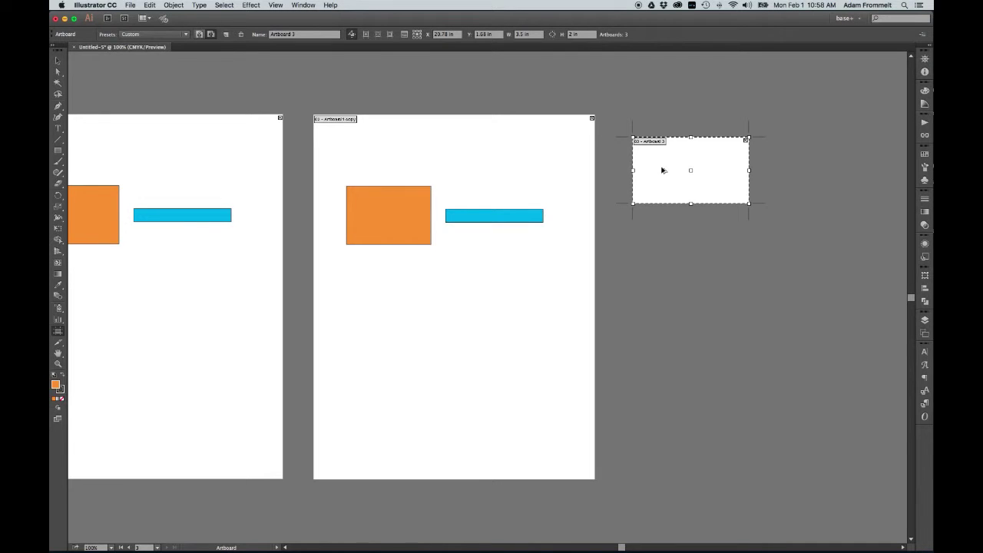
drag(663, 170, 662, 254)
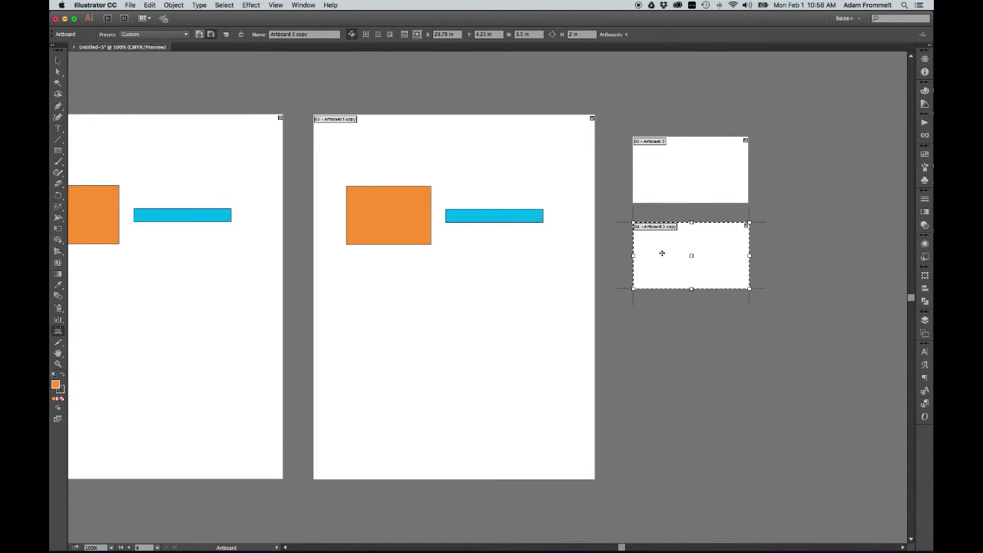
scroll(663, 253, left, 5)
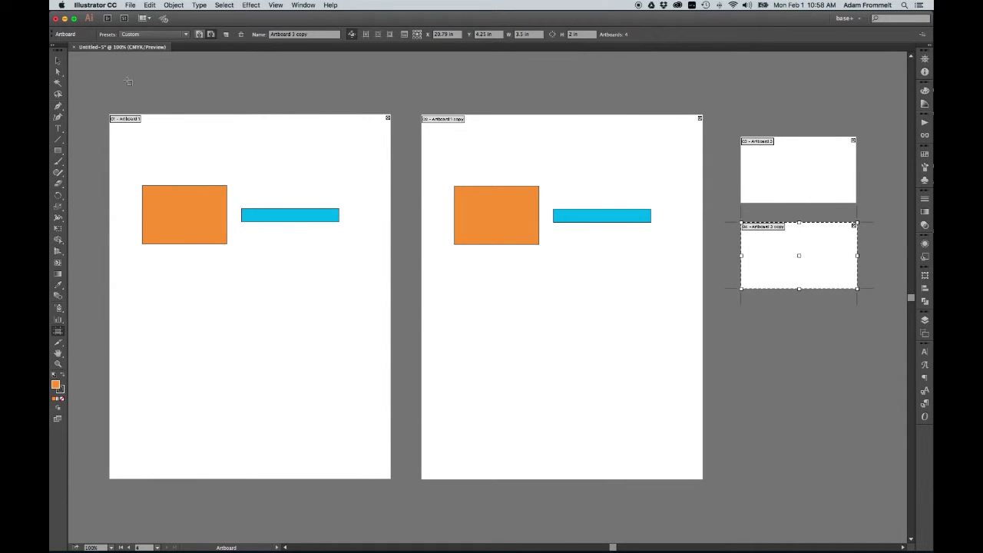
Step: Save the document to the Desktop as letterhead.ai in Adobe Illustrator format, replacing the existing file of that name
click(58, 60)
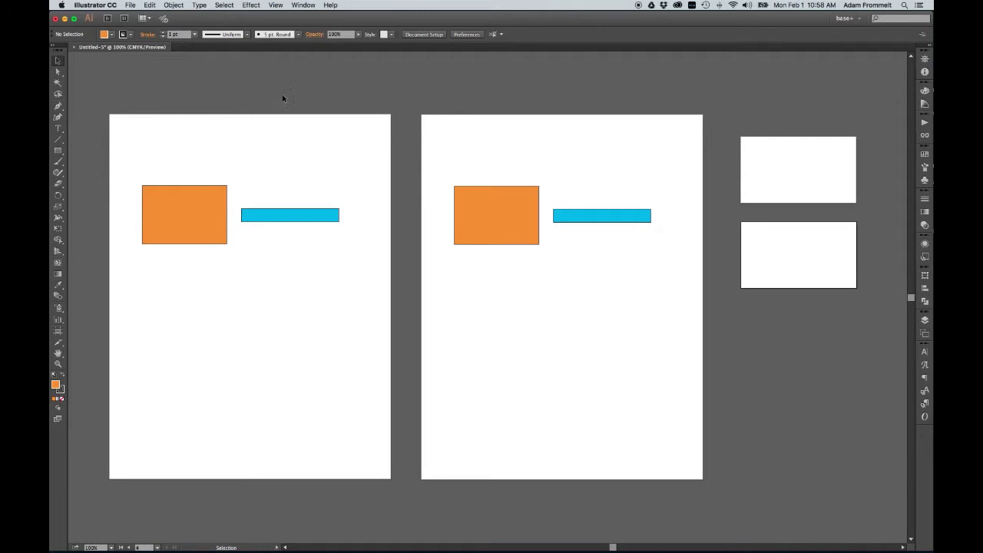
click(130, 6)
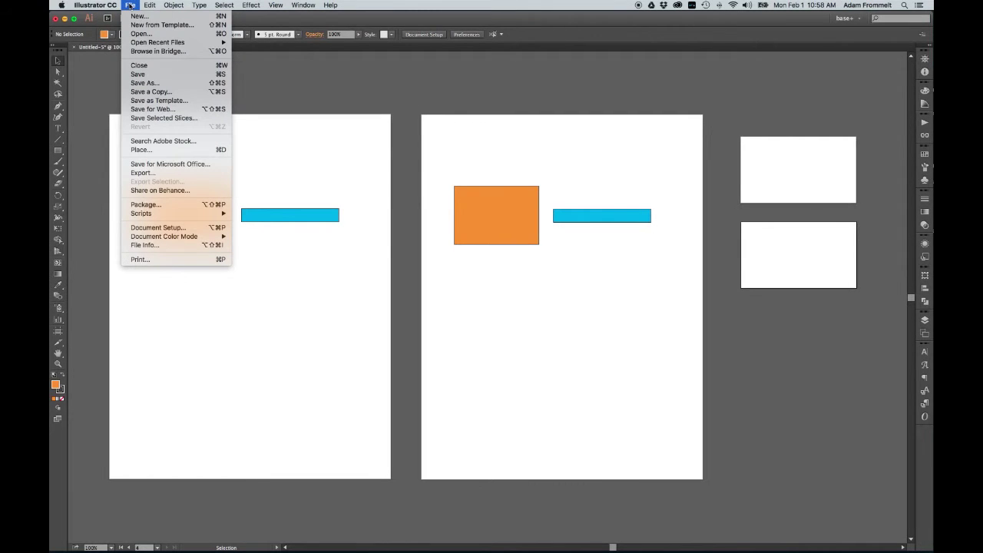
click(170, 83)
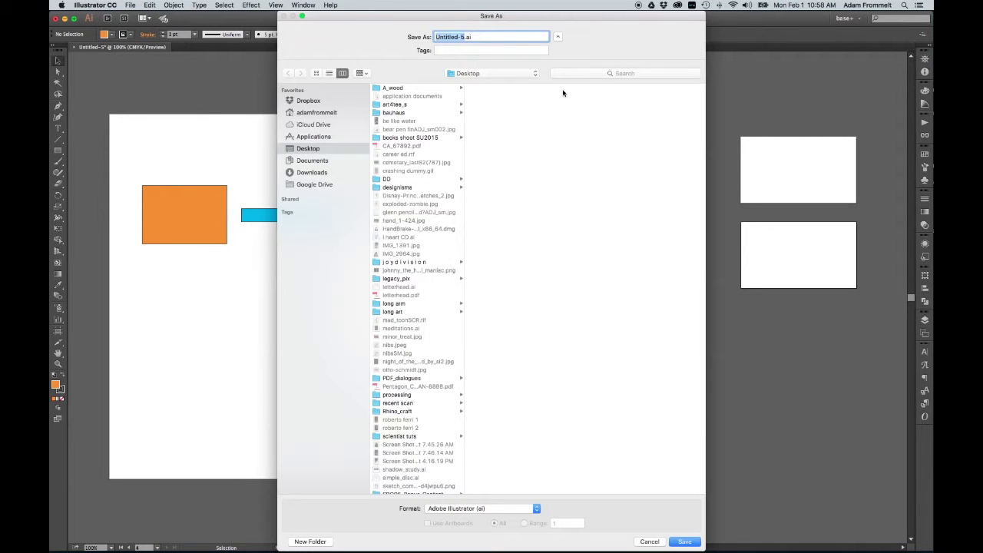
text(letterhead)
click(509, 510)
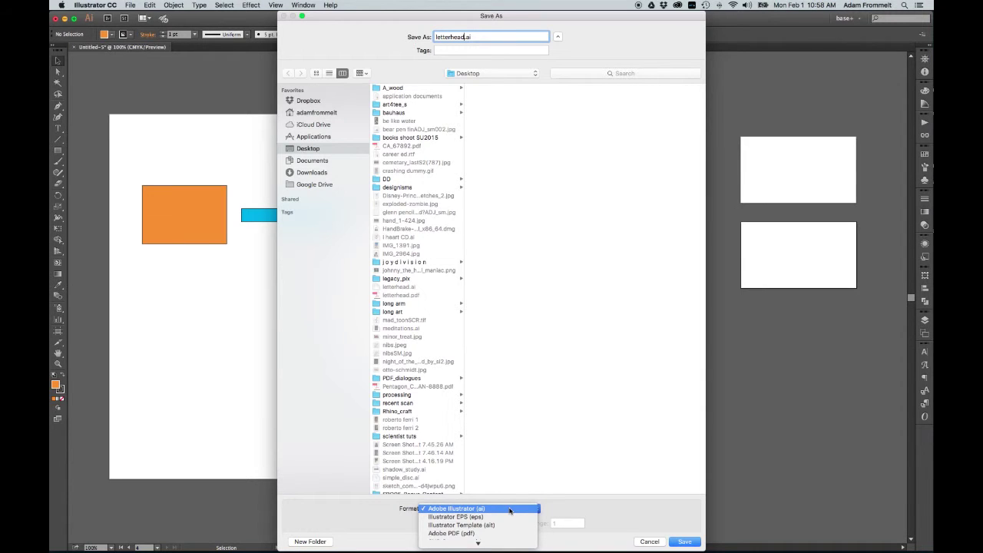
click(510, 510)
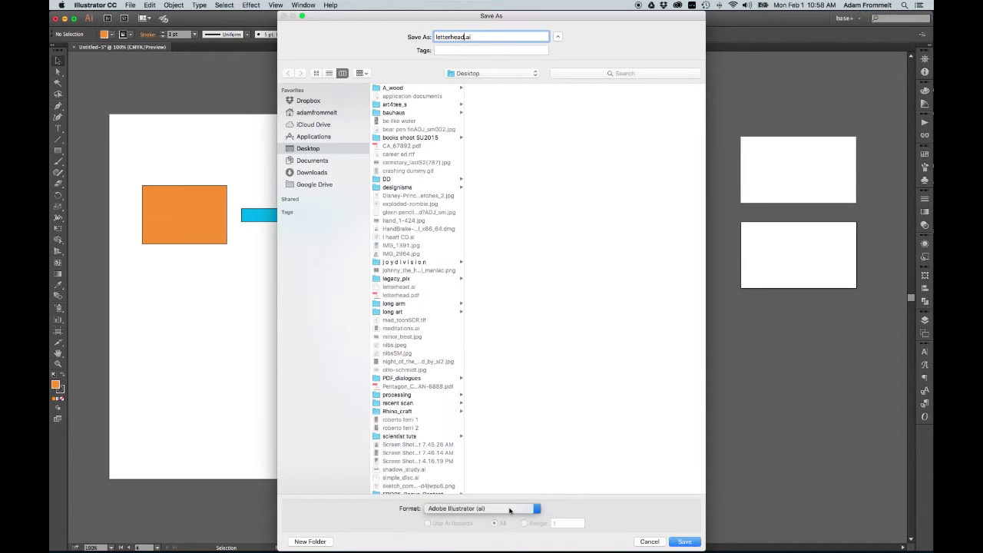
click(689, 543)
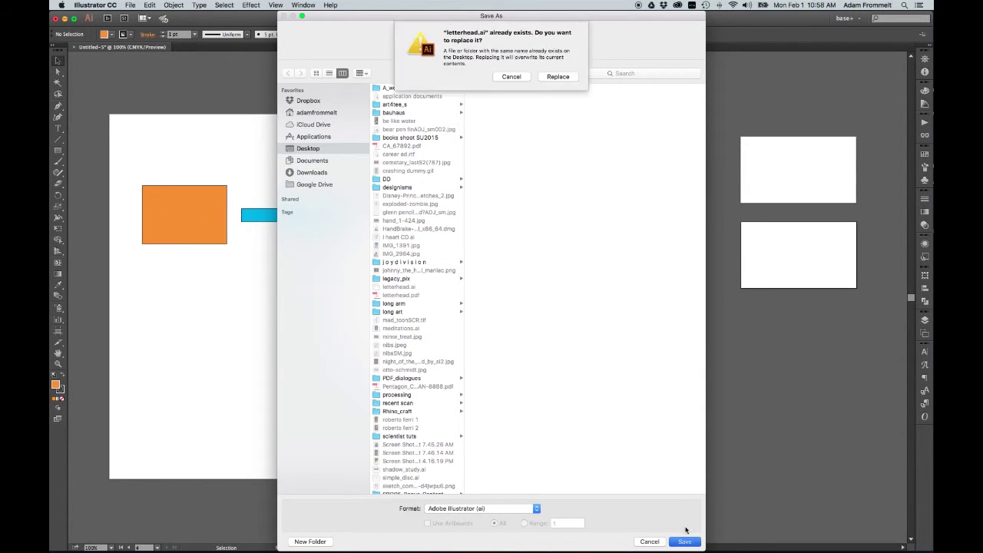
click(564, 77)
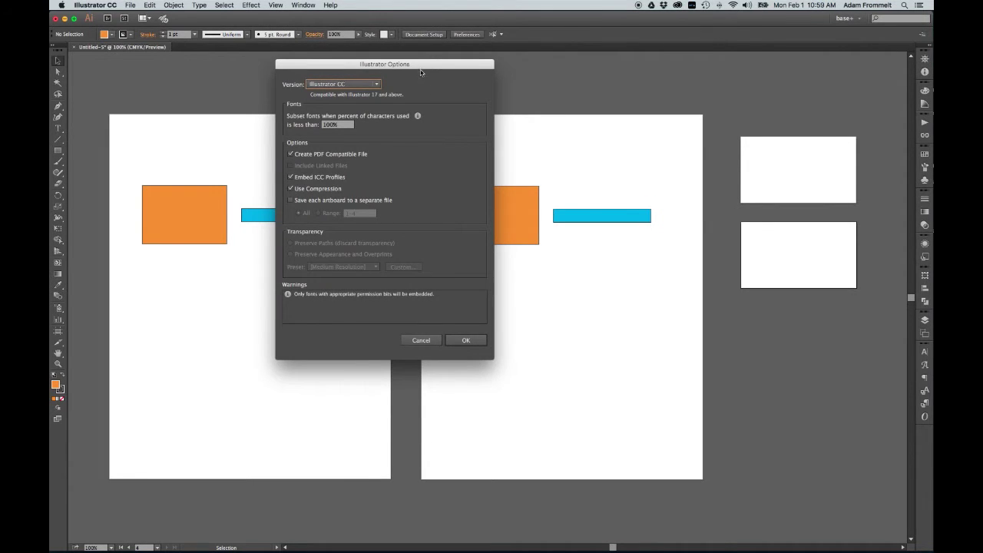
Step: Set the saved file's version to Illustrator CC after trying Illustrator CS6, and accept the save options
drag(417, 66, 403, 64)
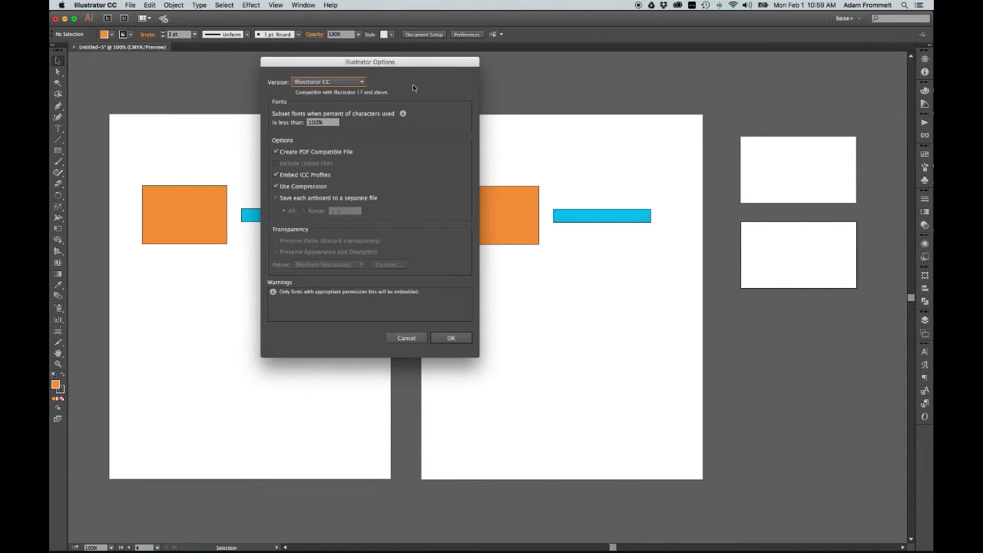
click(363, 83)
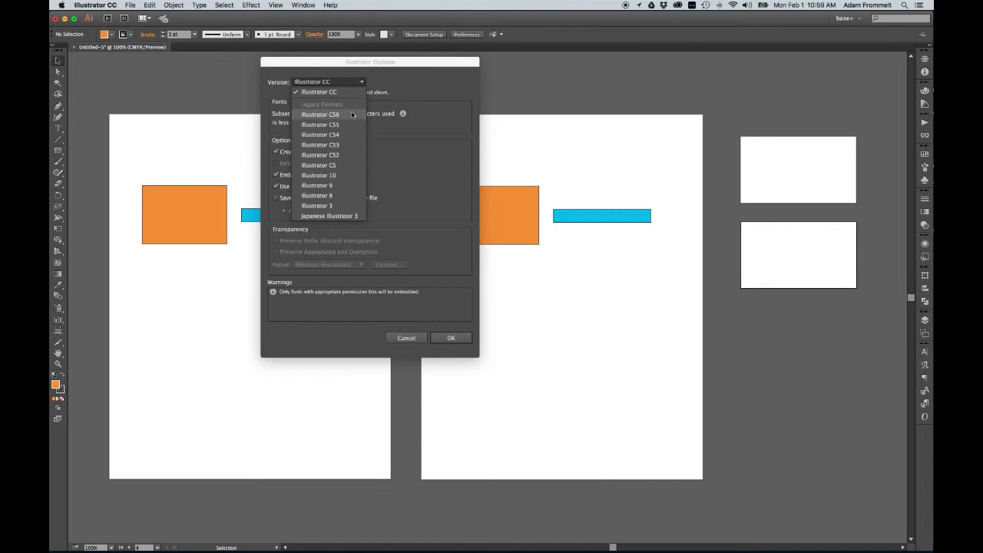
click(352, 115)
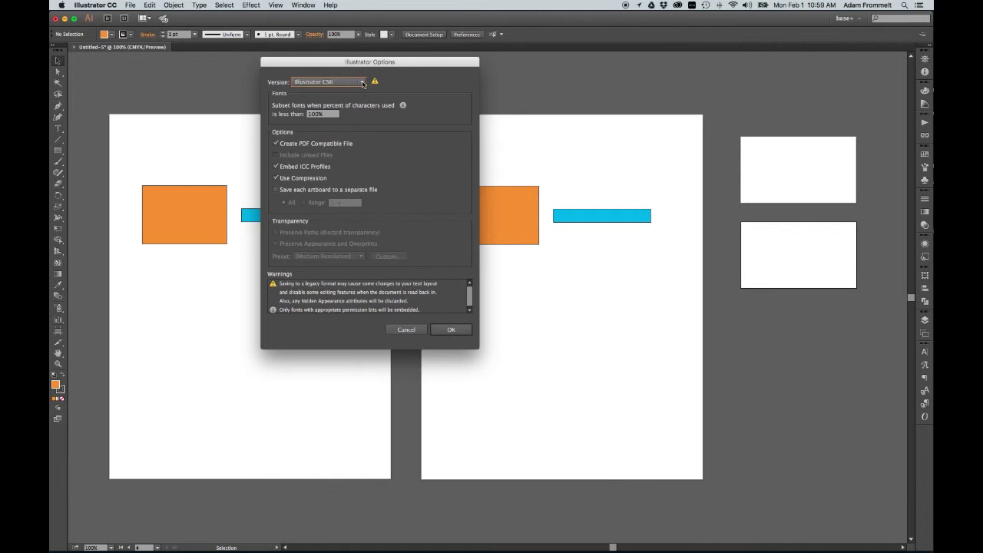
click(362, 83)
click(356, 88)
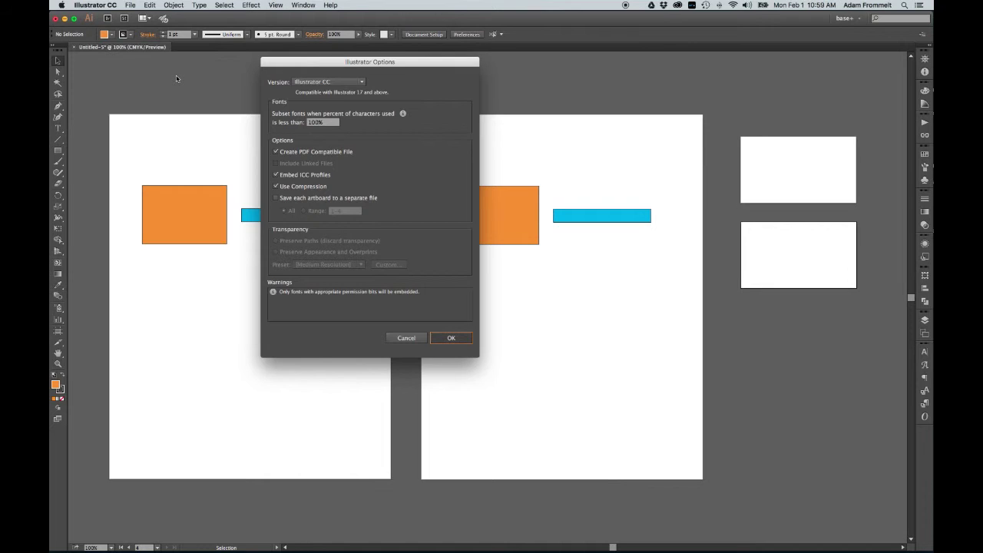
key(Return)
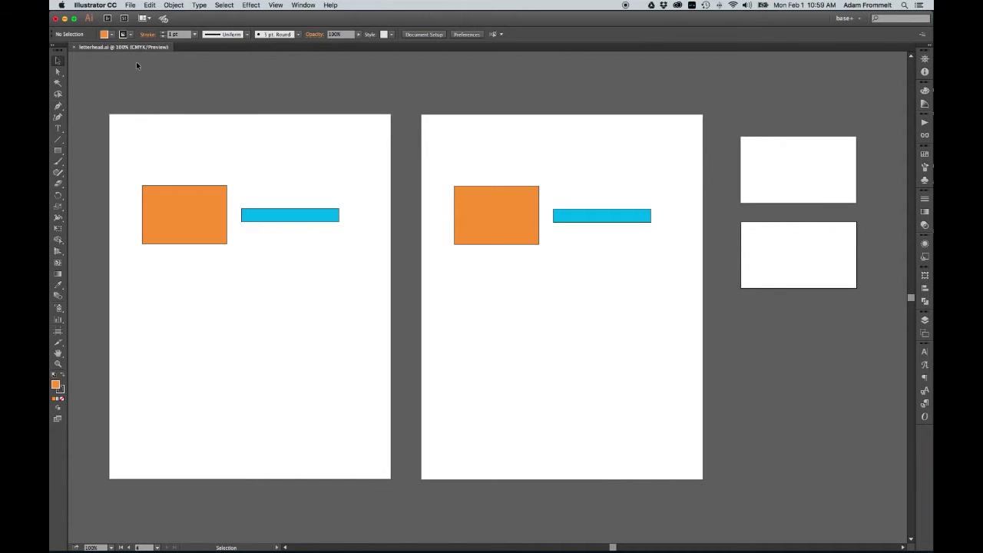
Step: Save the document under the new name letterheadPR in Adobe PDF format on the Desktop, including all artboards
click(130, 5)
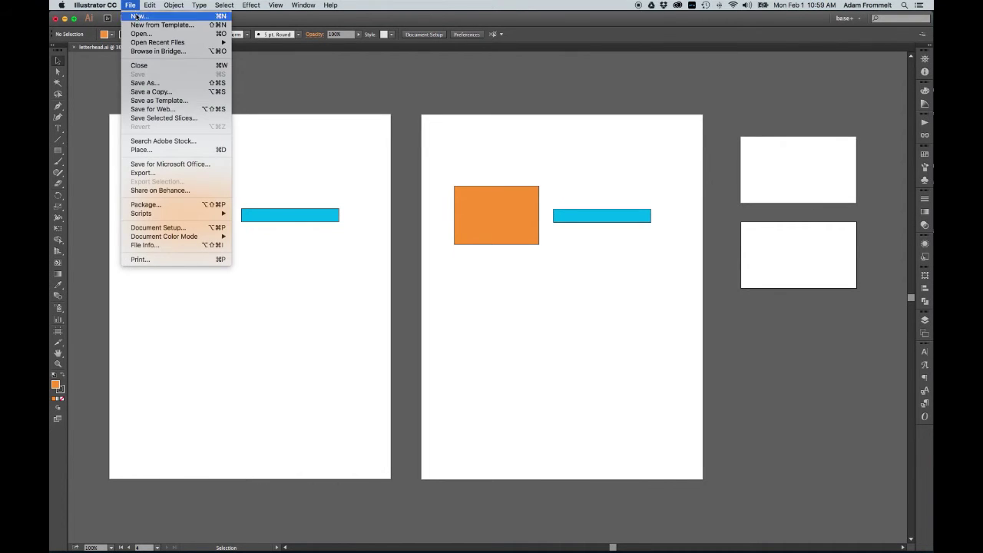
click(193, 84)
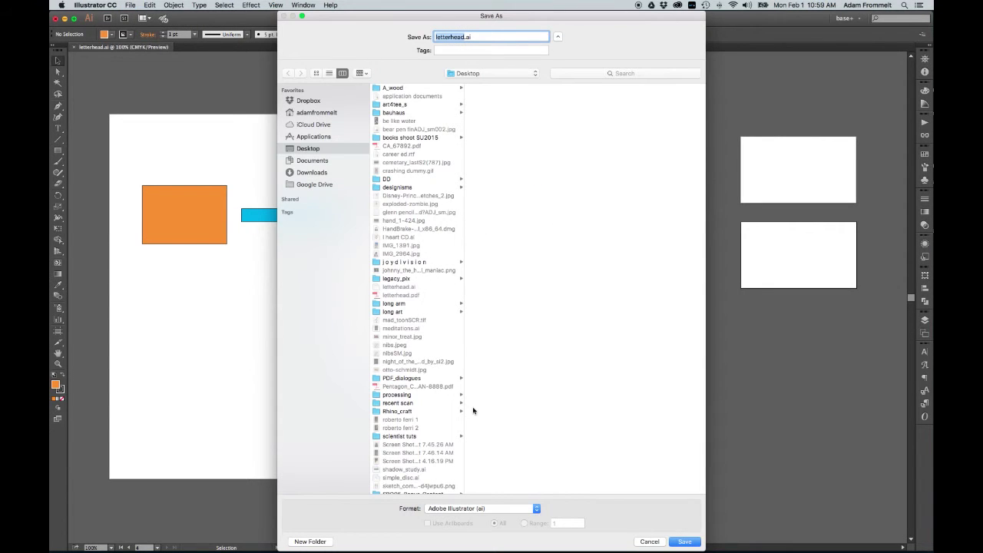
click(513, 510)
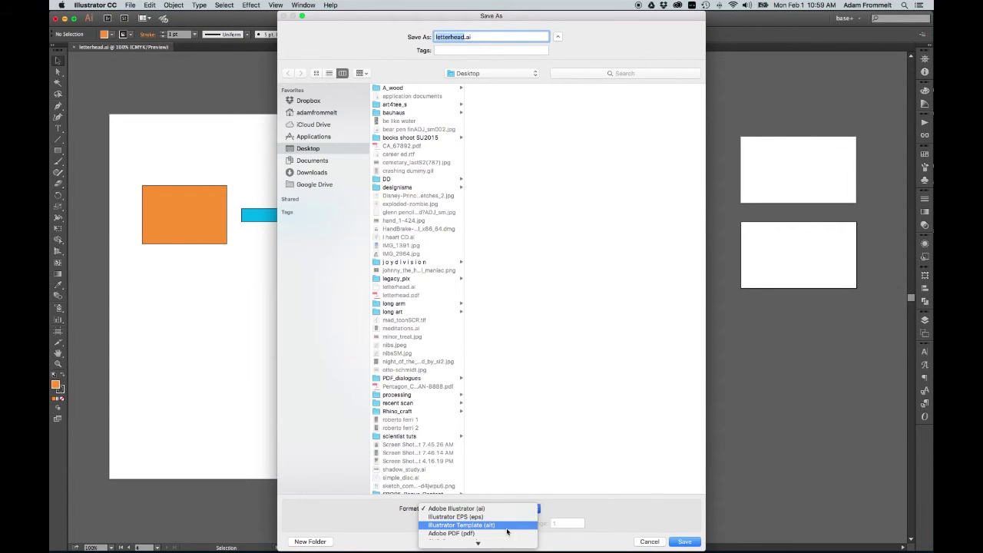
click(508, 533)
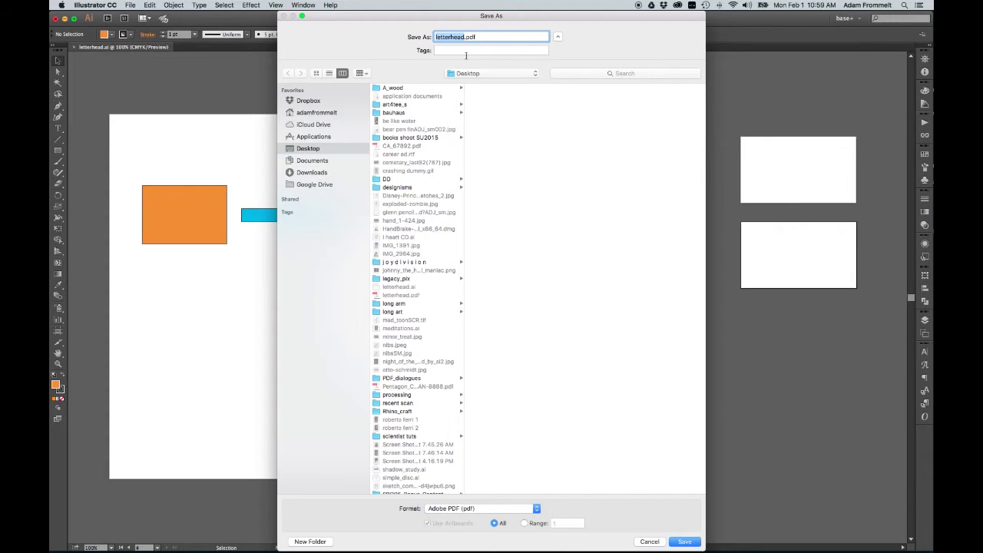
click(464, 37)
text(PR)
click(686, 543)
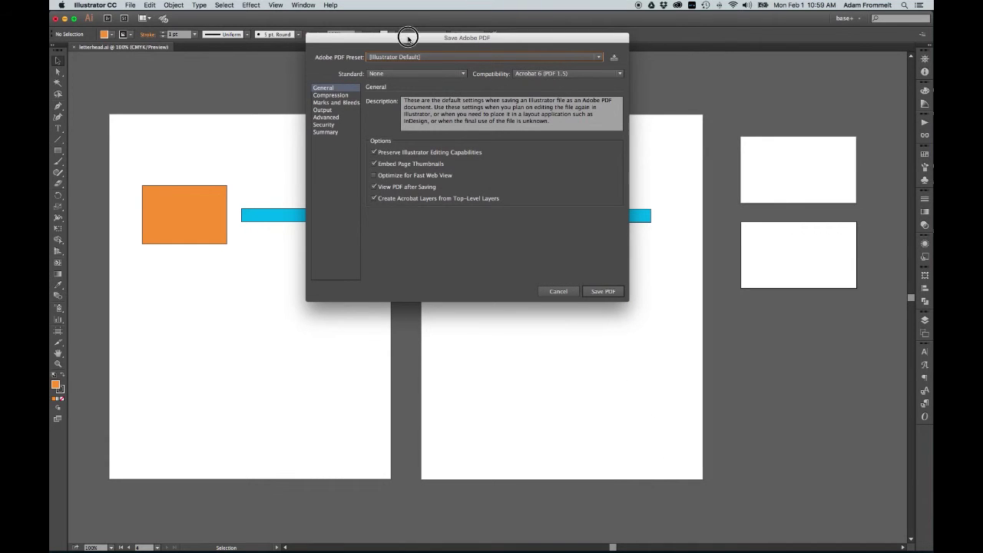
Step: Apply the High Quality Print preset, turn off Preserve Illustrator Editing Capabilities, and save the PDF so it opens for viewing
drag(408, 38, 412, 70)
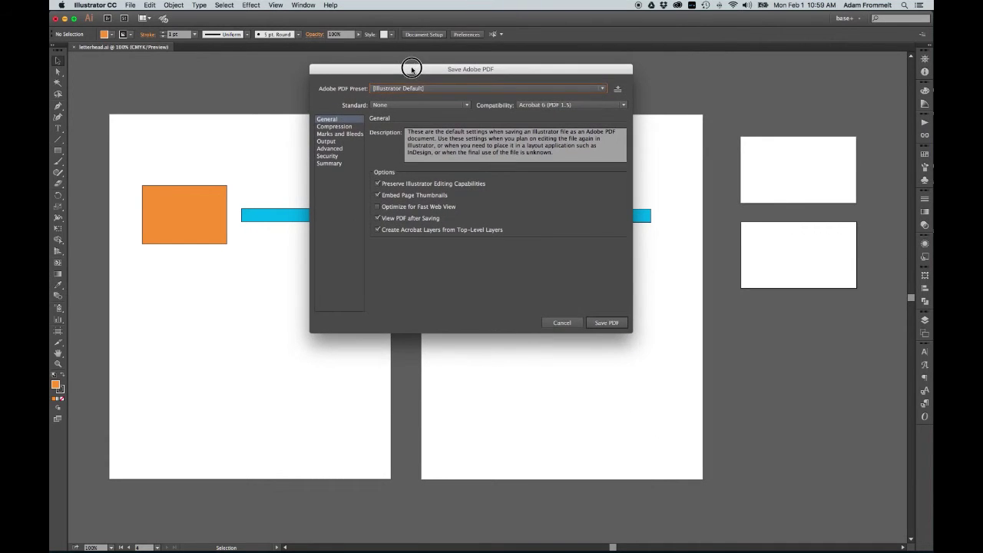
click(446, 89)
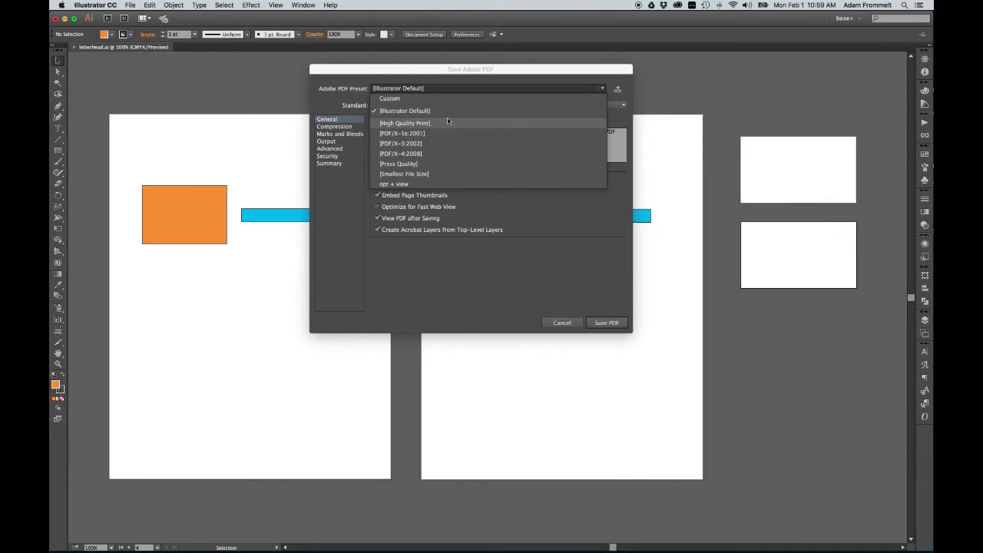
click(448, 122)
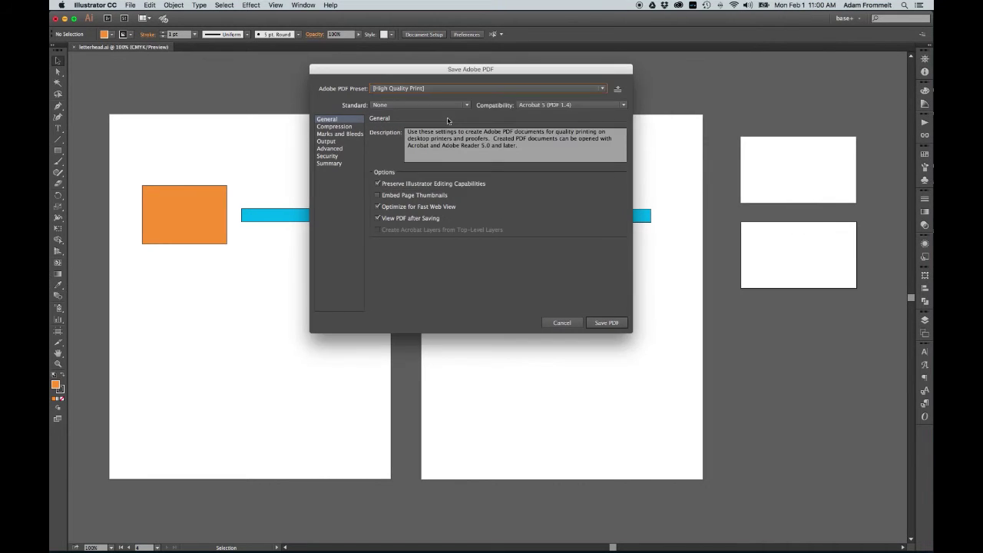
click(441, 186)
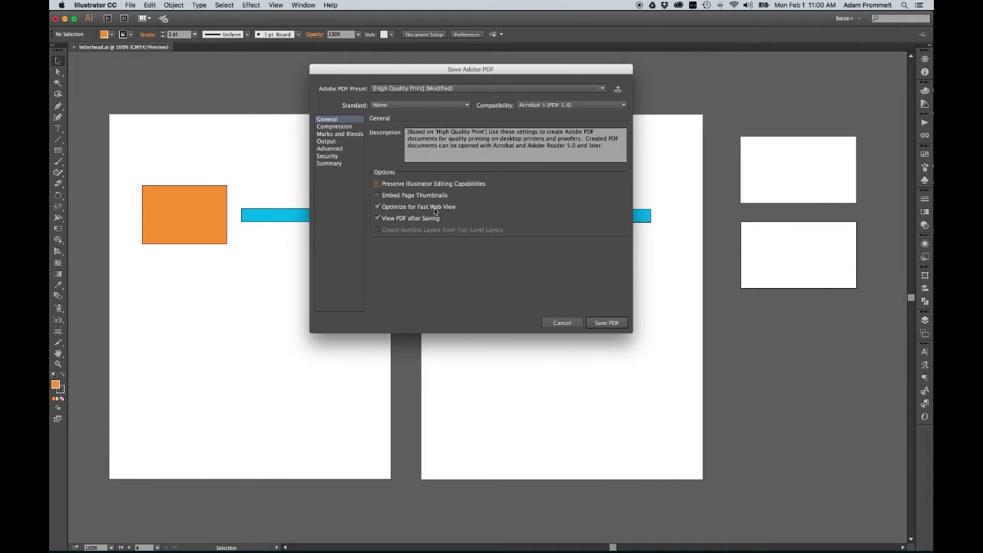
click(381, 208)
click(417, 221)
click(610, 322)
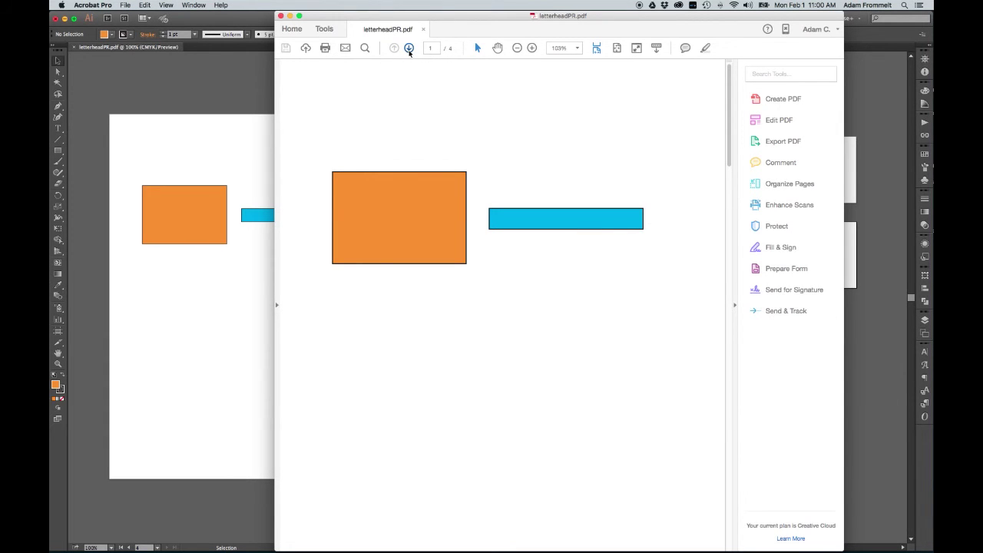
Step: Page through letterheadPR.pdf in Acrobat Pro to its last page, then close the PDF window
click(408, 48)
click(409, 48)
click(408, 47)
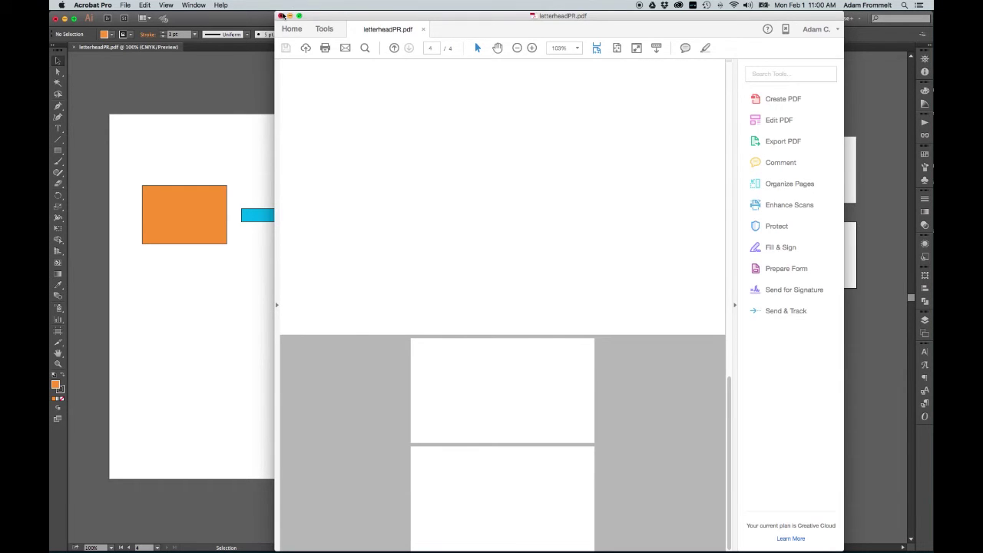
click(281, 15)
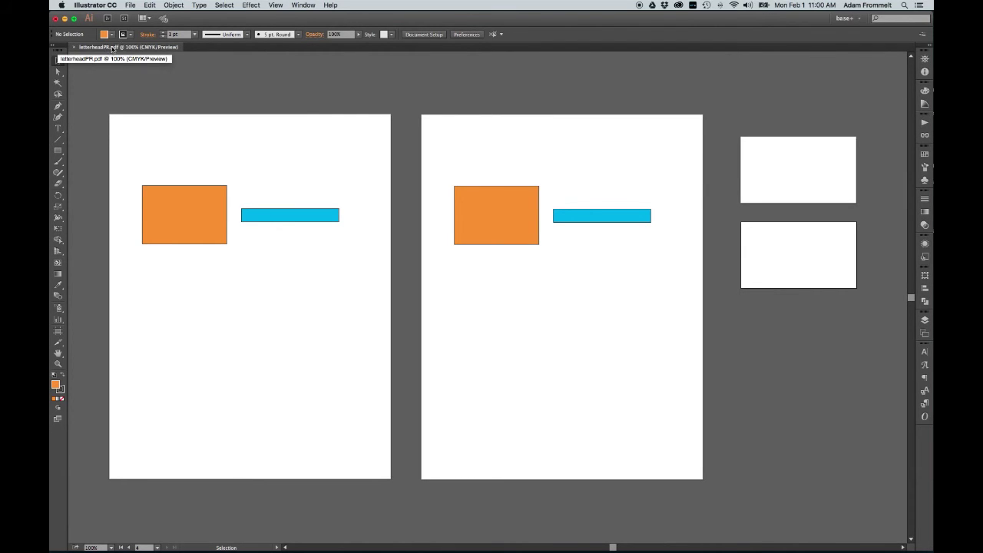
Step: Reopen the recently saved letterhead.ai file in Illustrator
click(131, 7)
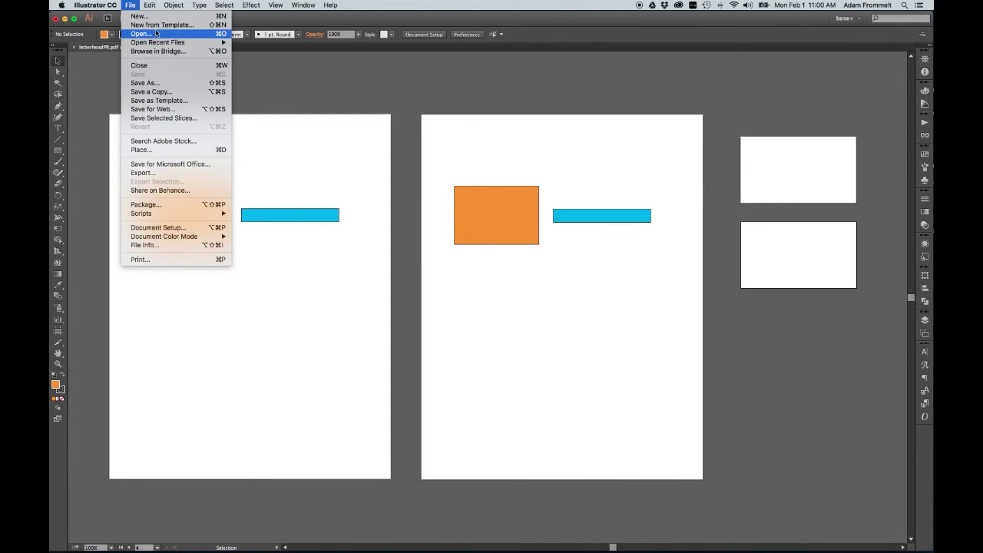
mouse_move(181, 45)
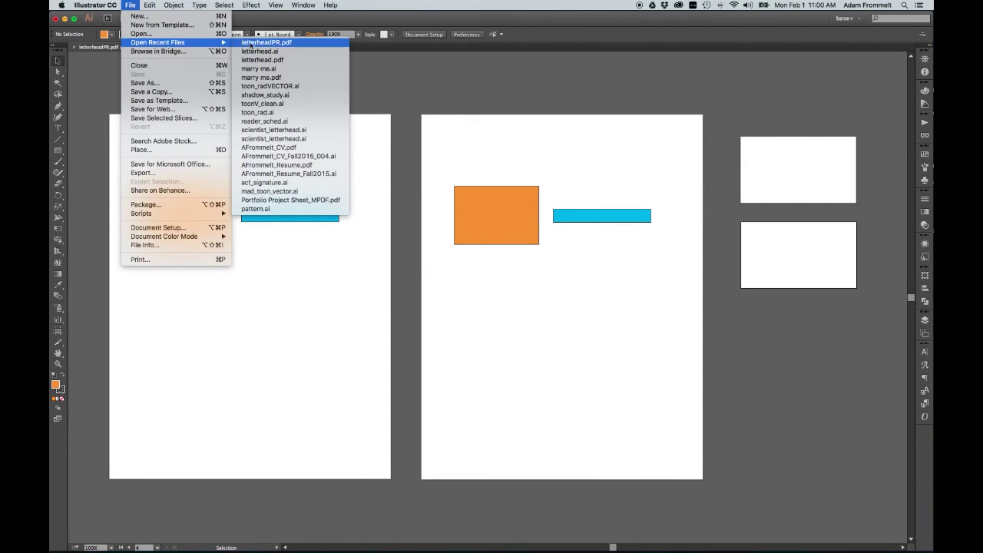
click(271, 52)
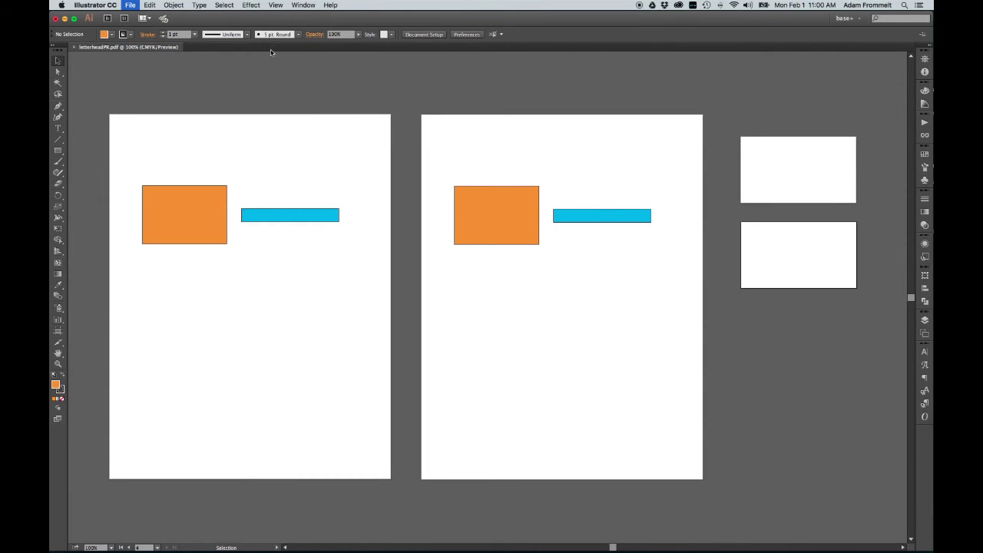